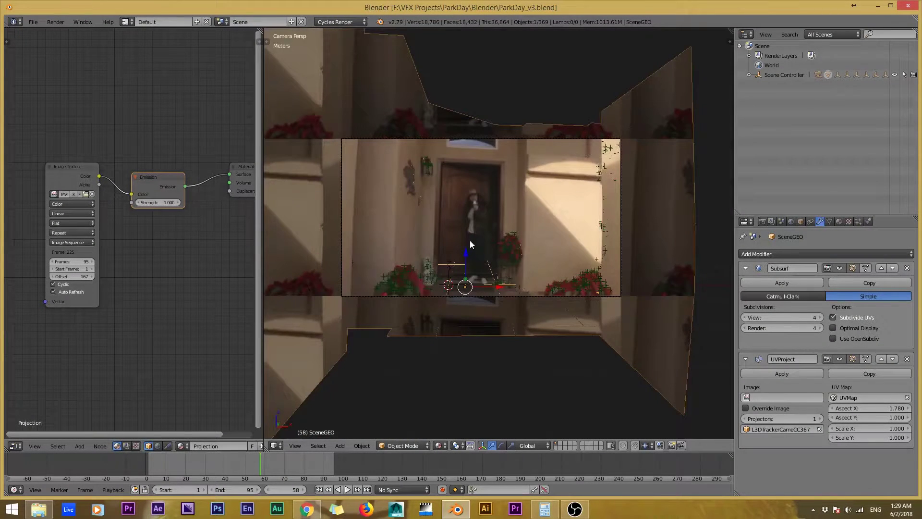
- Preview the projected animation through the camera and save over ParkDay_v3.blend
{"action": "key", "text": "alt+a"}
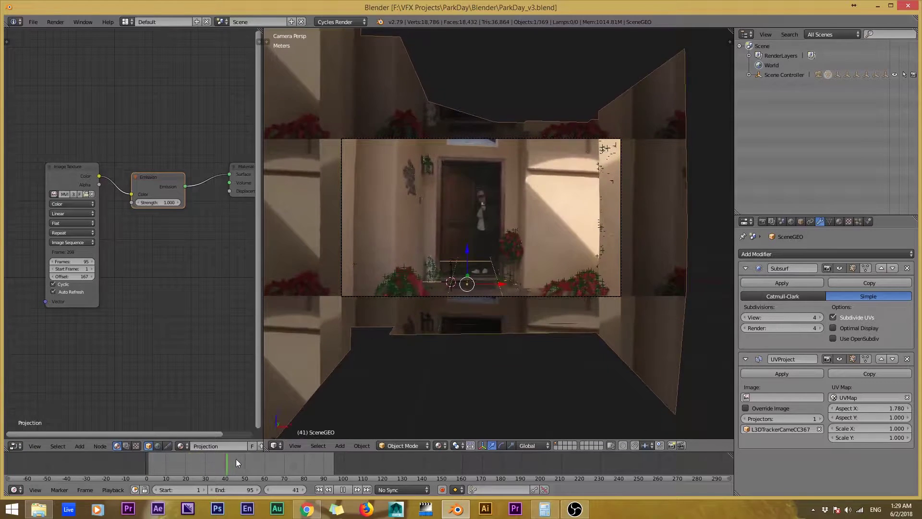
{"action": "left_click_drag", "start_coordinate": [235, 459], "coordinate": [258, 464]}
{"action": "key", "text": "ctrl+s"}
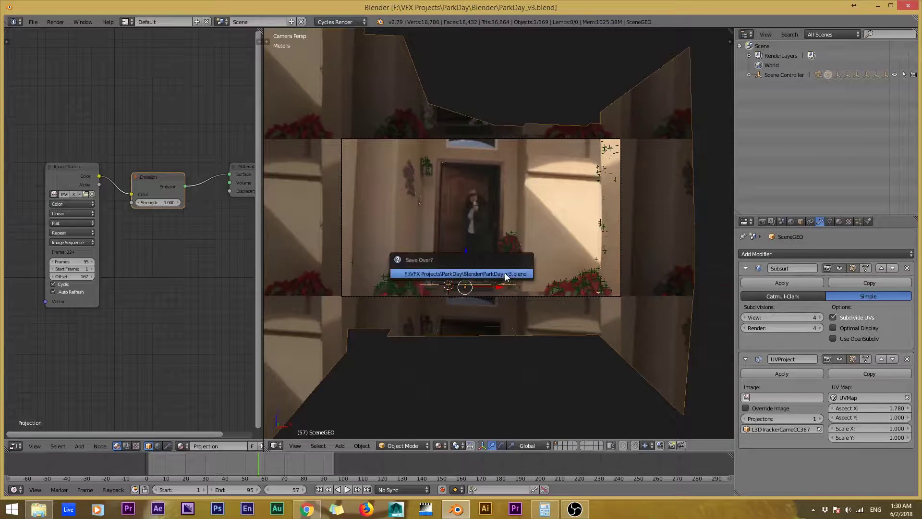
{"action": "left_click", "coordinate": [505, 274]}
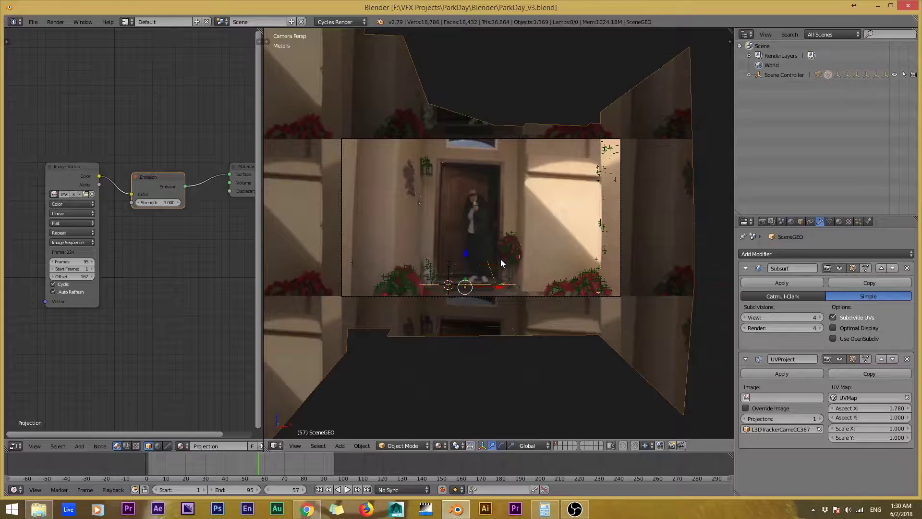
{"action": "middle_click_drag", "start_coordinate": [506, 240], "coordinate": [482, 250]}
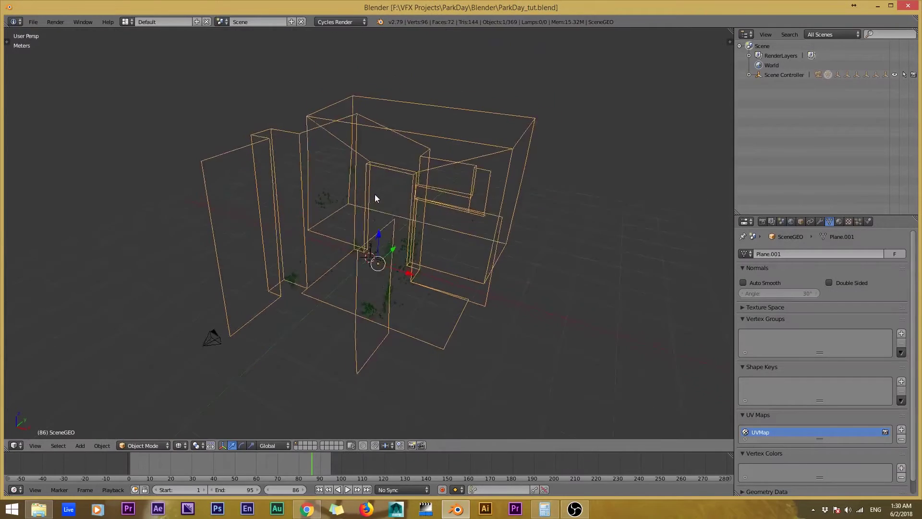
- Review how the SceneGEO wireframe follows the tracked footage through the camera, and inspect the geometry in perspective
{"action": "key", "text": "KP_0"}
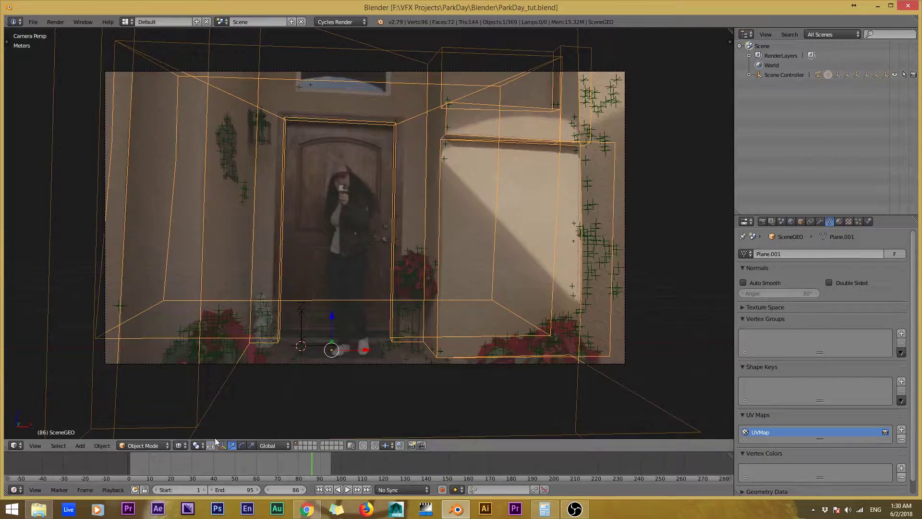
{"action": "left_click_drag", "start_coordinate": [270, 465], "coordinate": [187, 460]}
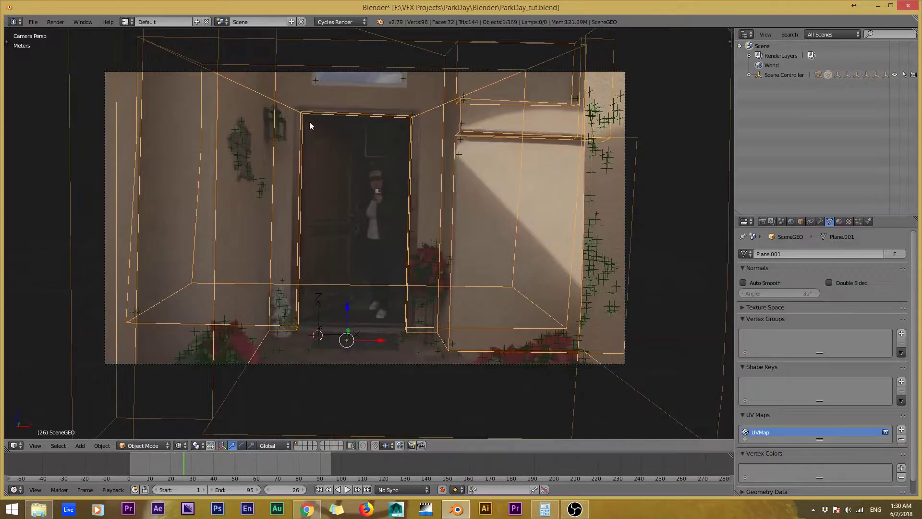
{"action": "key", "text": "alt+a"}
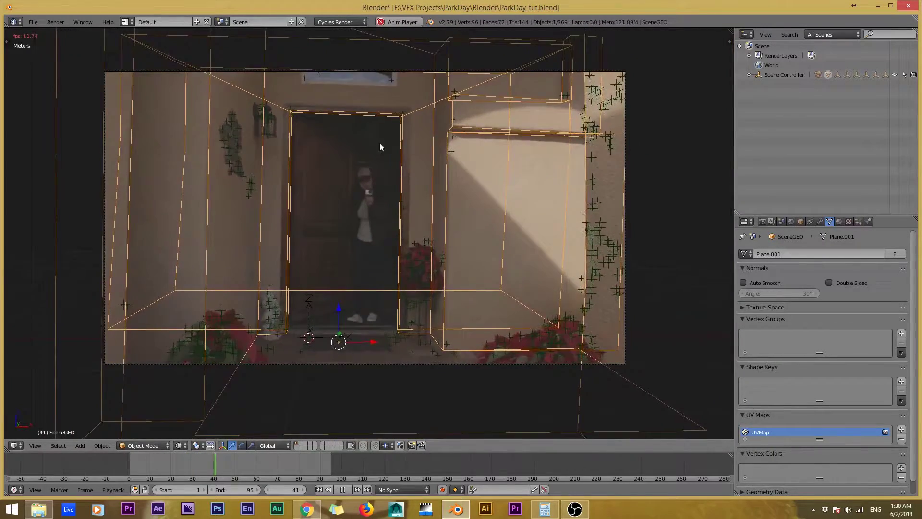
{"action": "scroll", "coordinate": [398, 178], "scroll_direction": "down", "scroll_amount": 3}
{"action": "middle_click_drag", "start_coordinate": [417, 210], "coordinate": [356, 245]}
{"action": "key", "text": "alt+a"}
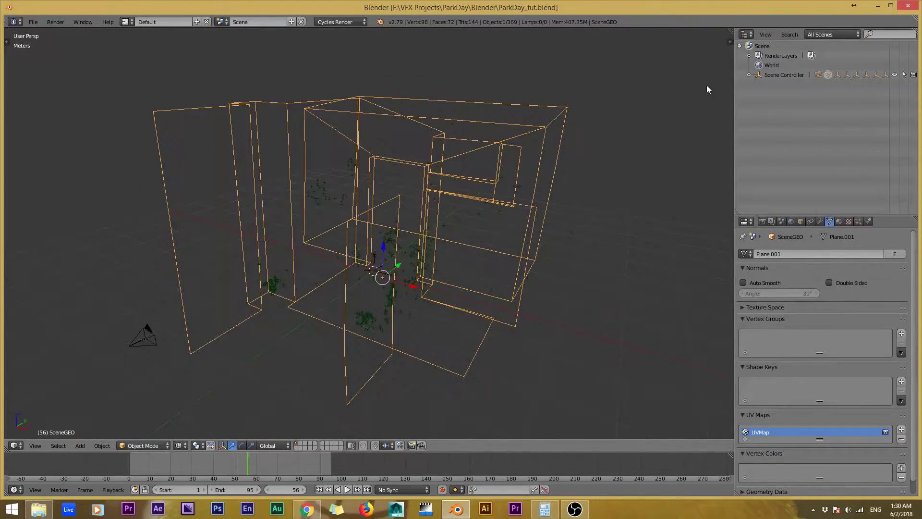
- Split the 3D view into two areas, make the new one a Node Editor and widen it
{"action": "left_click_drag", "start_coordinate": [730, 42], "coordinate": [416, 56]}
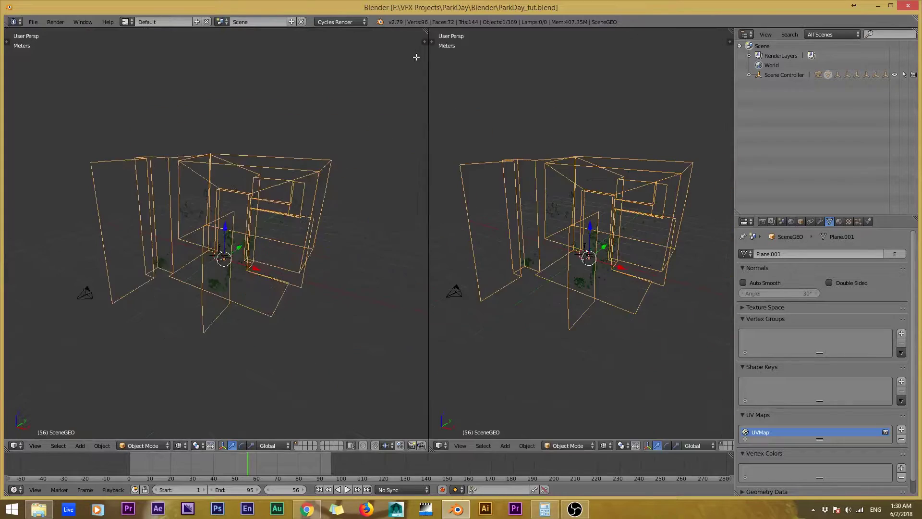
{"action": "left_click", "coordinate": [437, 445]}
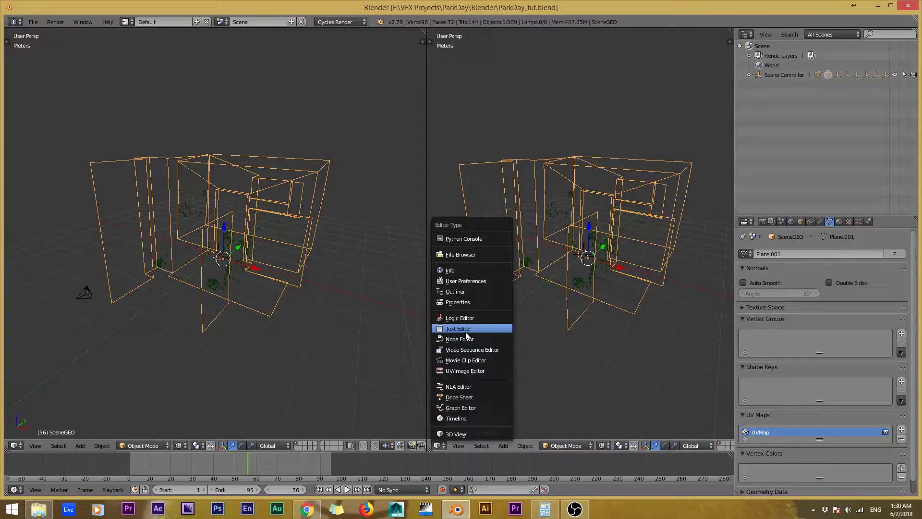
{"action": "left_click", "coordinate": [461, 339]}
{"action": "left_click_drag", "start_coordinate": [426, 214], "coordinate": [356, 211]}
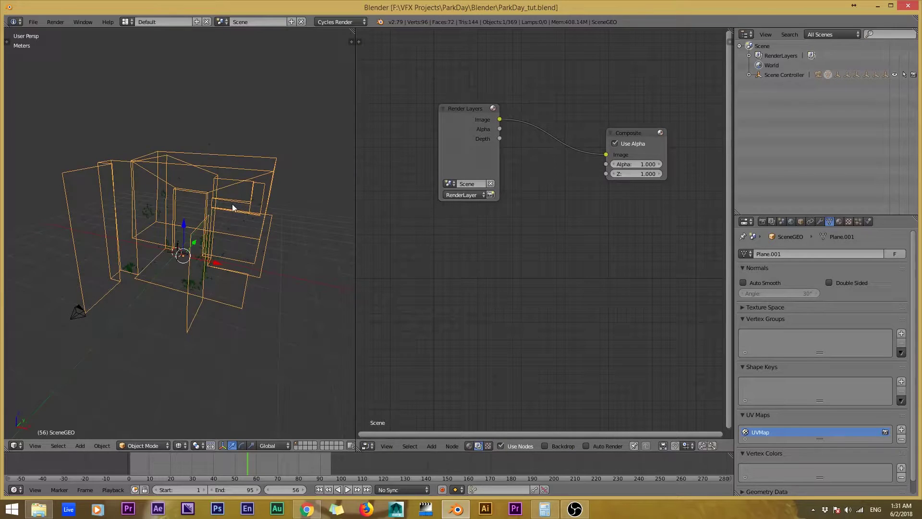
{"action": "middle_click_drag", "start_coordinate": [233, 207], "coordinate": [236, 212]}
- Create a new material on SceneGEO and name it Projection
{"action": "left_click", "coordinate": [839, 221]}
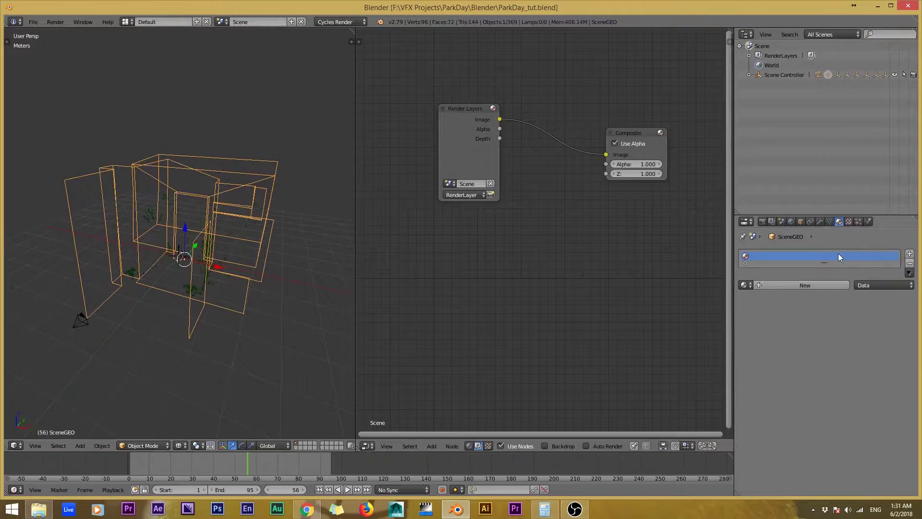
{"action": "left_click", "coordinate": [783, 284]}
{"action": "left_click", "coordinate": [783, 285]}
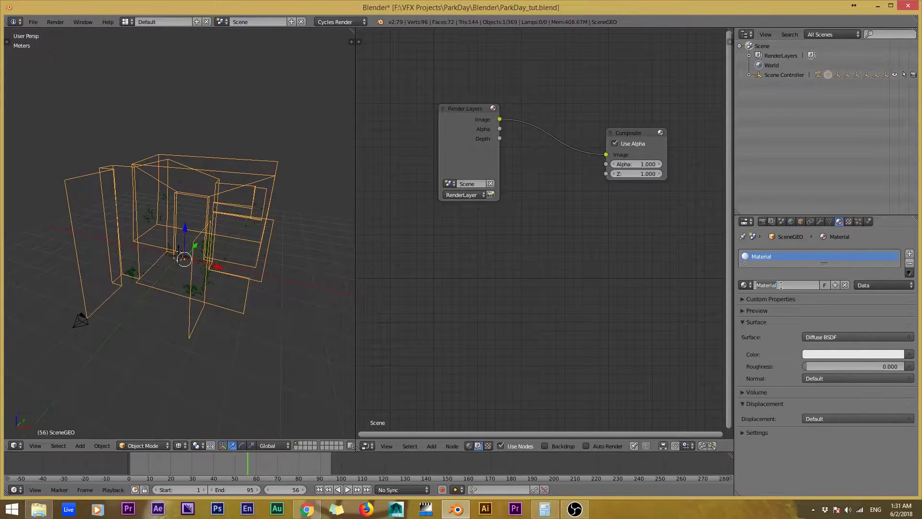
{"action": "type", "text": "Projection"}
{"action": "key", "text": "Return"}
- Change the Projection material's surface shader to Emission and save over ParkDay_tut.blend
{"action": "left_click", "coordinate": [876, 337]}
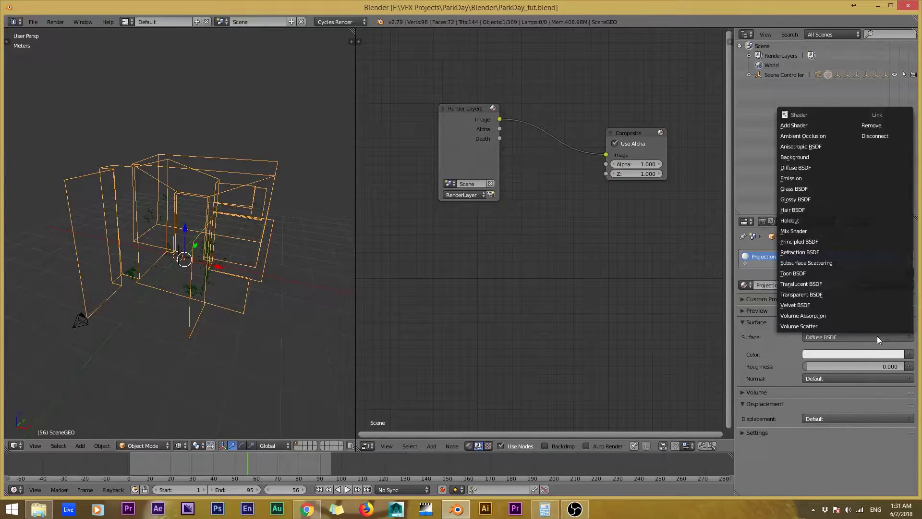
{"action": "left_click", "coordinate": [791, 178]}
{"action": "key", "text": "ctrl+s"}
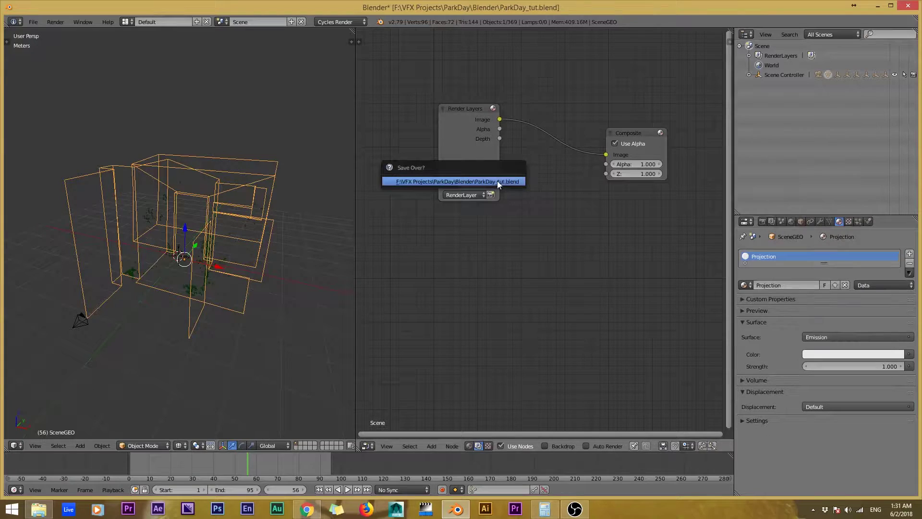
{"action": "left_click", "coordinate": [497, 181]}
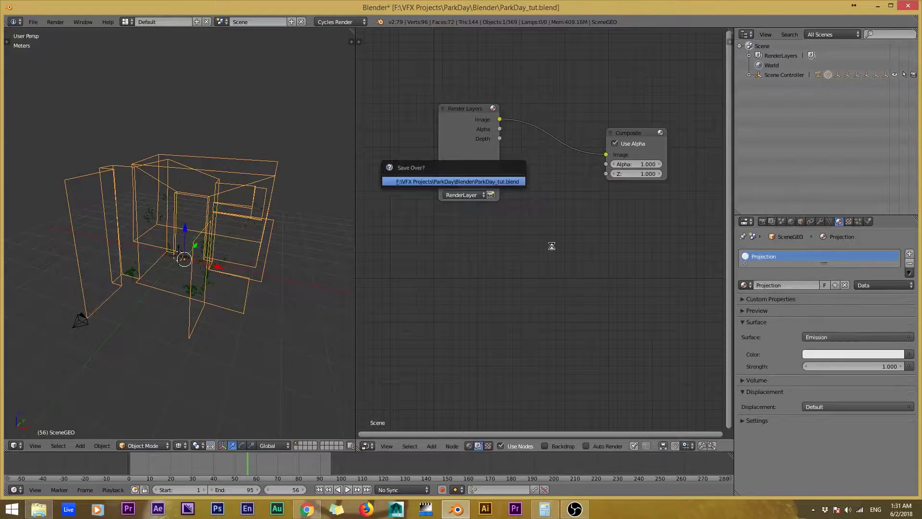
- Show the Projection material's shader nodes, save the file, and shift the Emission node closer to Material Output
{"action": "left_click", "coordinate": [469, 446]}
{"action": "key", "text": "ctrl+s"}
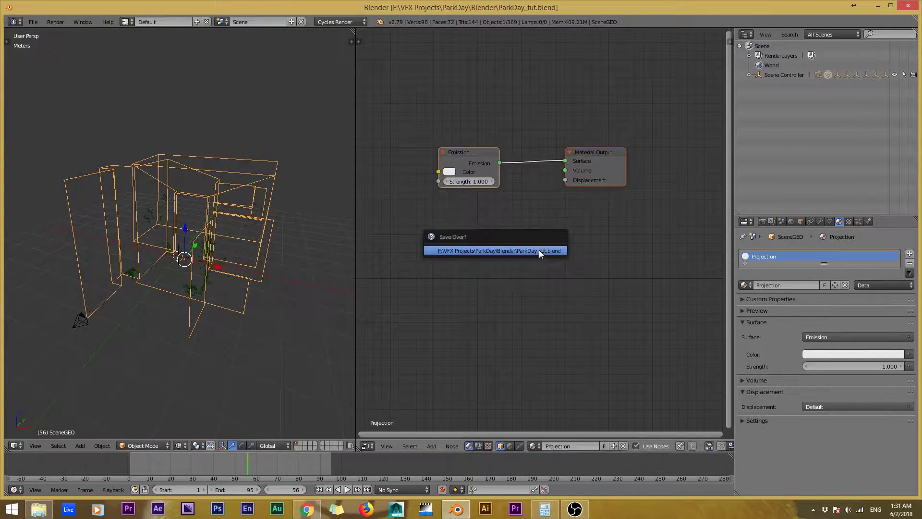
{"action": "left_click", "coordinate": [539, 250]}
{"action": "middle_click_drag", "start_coordinate": [538, 200], "coordinate": [590, 253]}
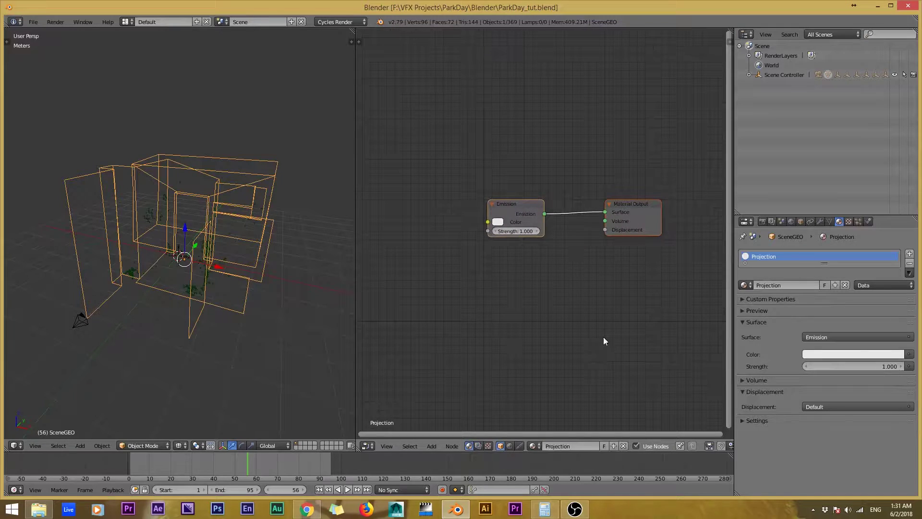
{"action": "left_click_drag", "start_coordinate": [517, 204], "coordinate": [539, 206]}
- Add an Image Texture node beside the Emission node and assign the loaded image MVI_6122_168.png to it
{"action": "key", "text": "shift+a"}
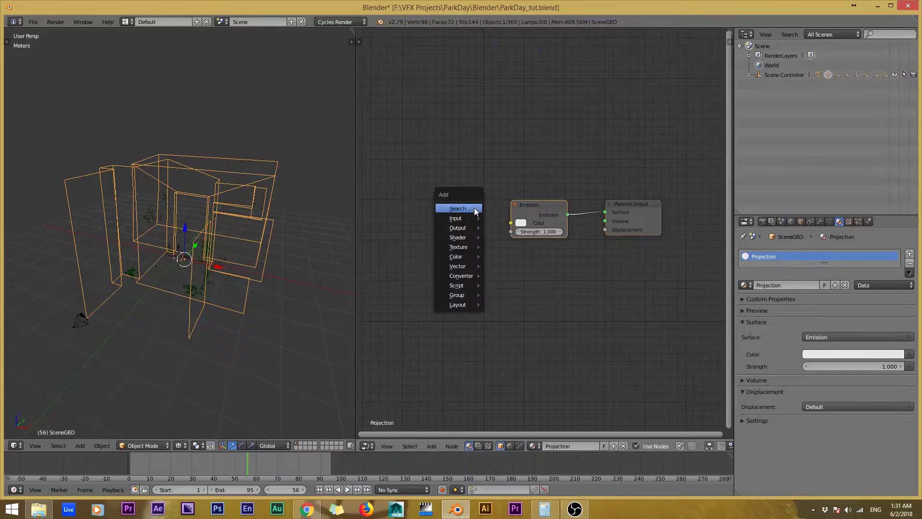
{"action": "left_click", "coordinate": [474, 208]}
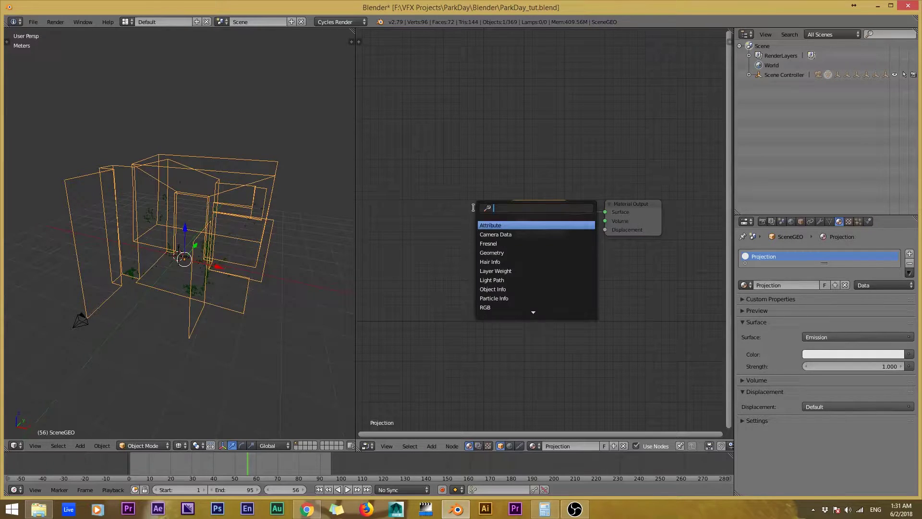
{"action": "type", "text": "image"}
{"action": "key", "text": "Return"}
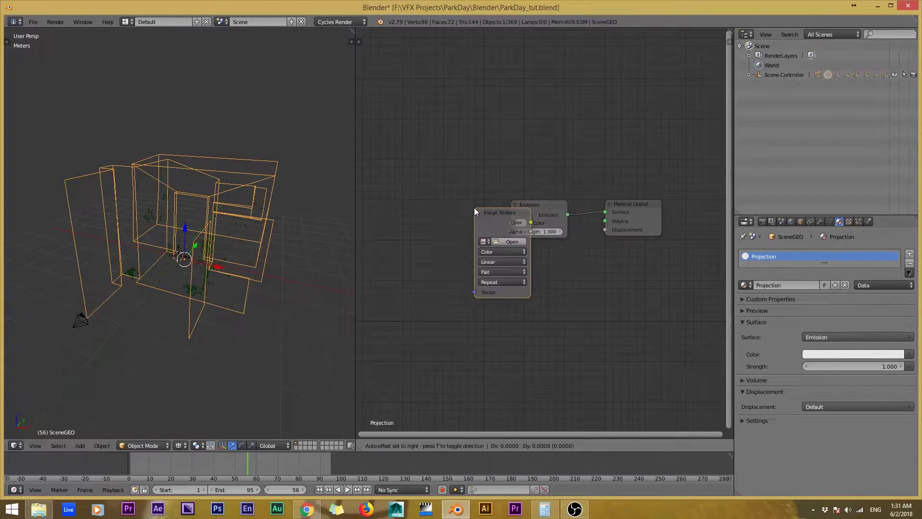
{"action": "left_click", "coordinate": [438, 184]}
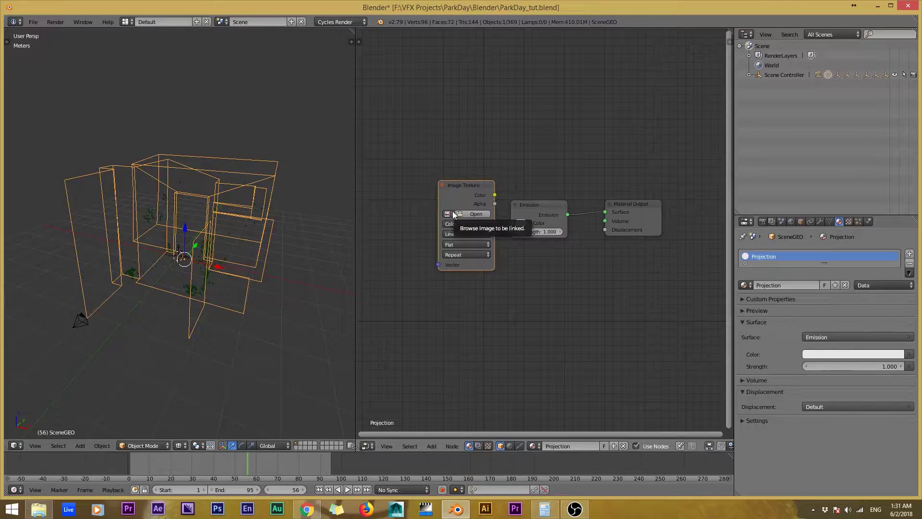
{"action": "left_click", "coordinate": [453, 213]}
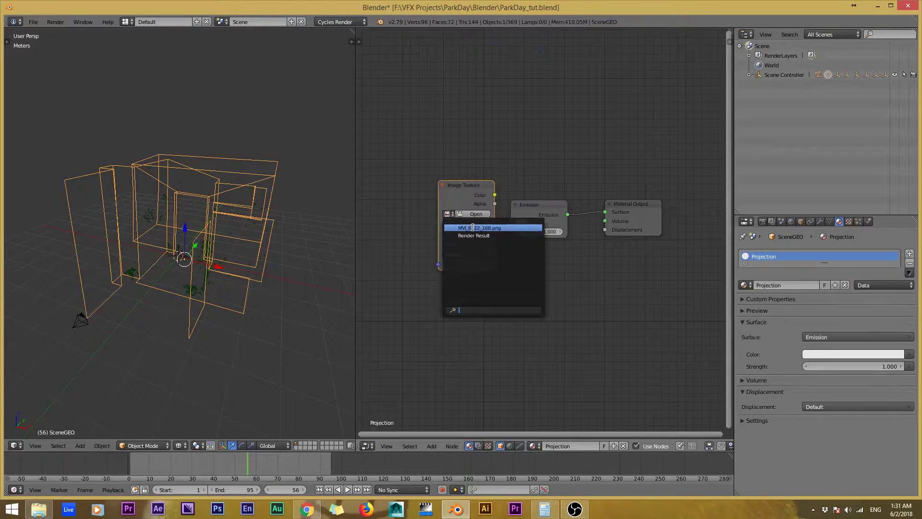
{"action": "left_click", "coordinate": [473, 228]}
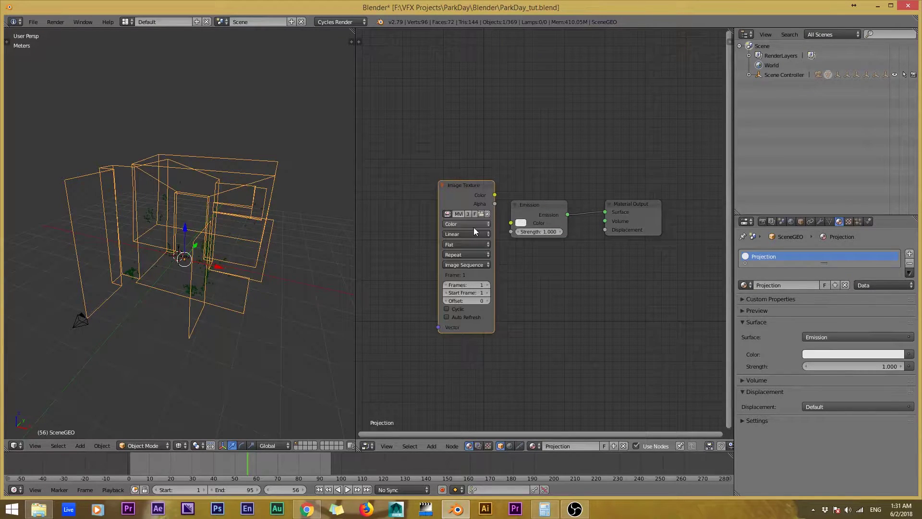
{"action": "left_click", "coordinate": [446, 213]}
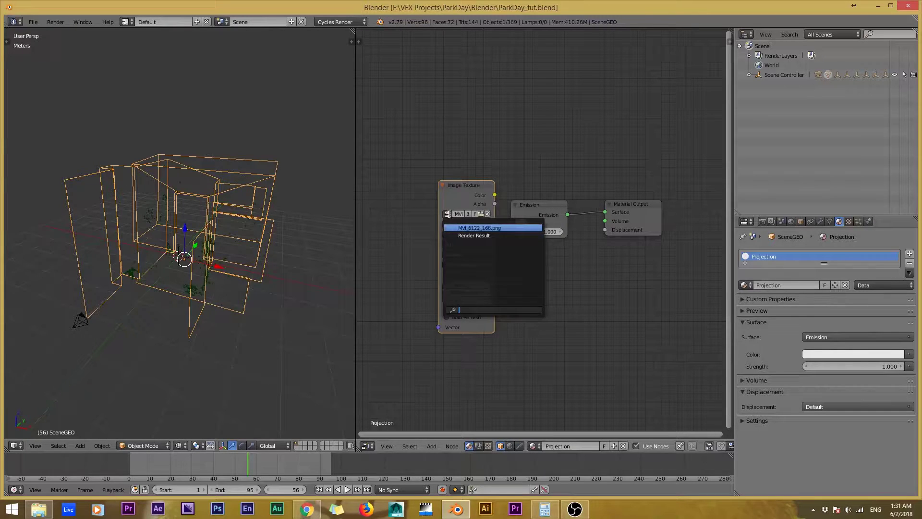
{"action": "left_click", "coordinate": [480, 214]}
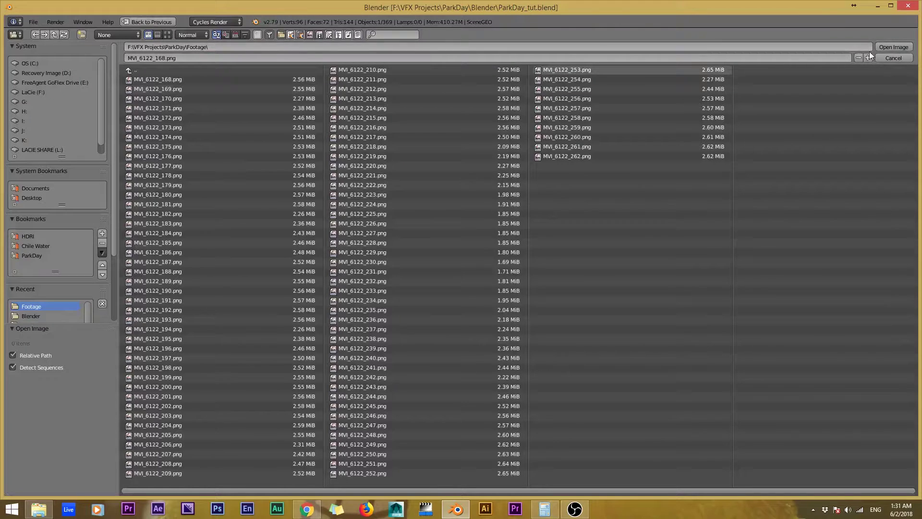
{"action": "left_click", "coordinate": [893, 58]}
- Connect the Image Texture's Color output to the Emission node's Color input and save the file
{"action": "left_click_drag", "start_coordinate": [477, 183], "coordinate": [511, 223]}
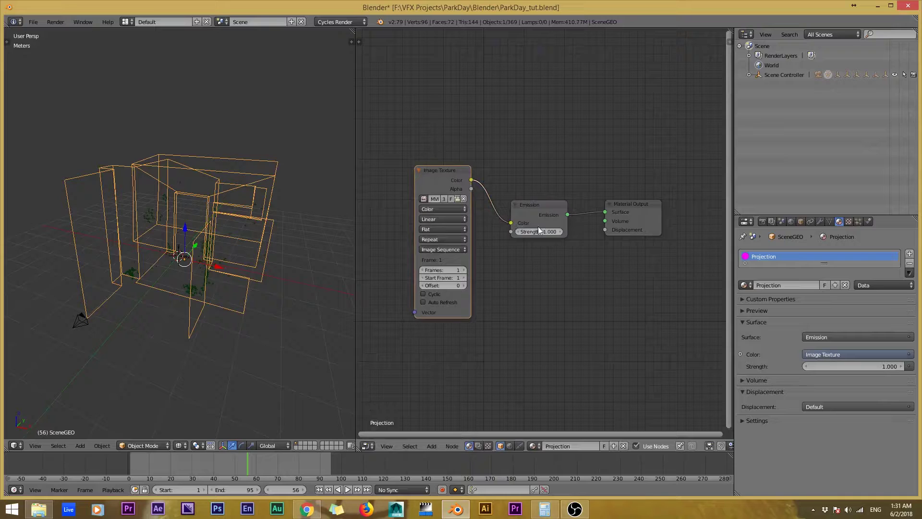
{"action": "key", "text": "ctrl+s"}
{"action": "left_click", "coordinate": [535, 226]}
- Keep the Image Texture's source as Image Sequence and set its Frames to 95
{"action": "left_click", "coordinate": [445, 247]}
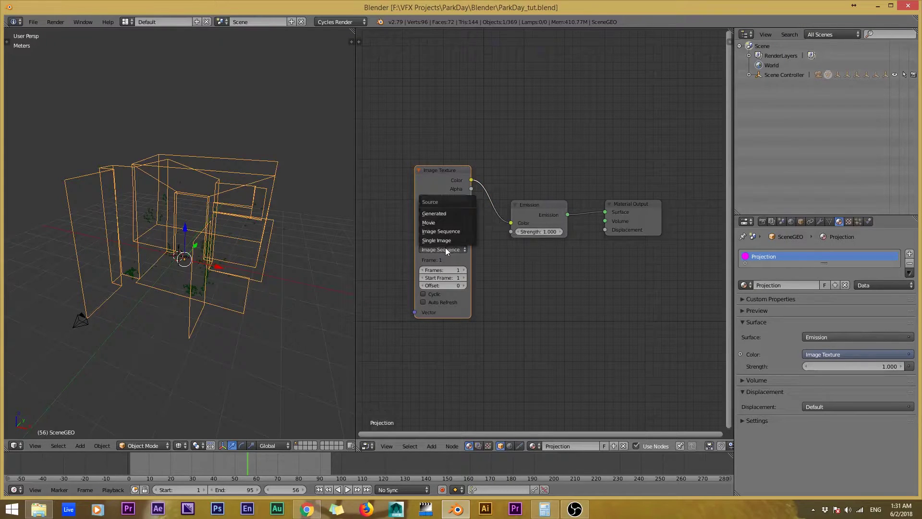
{"action": "left_click", "coordinate": [445, 247]}
{"action": "left_click", "coordinate": [449, 270]}
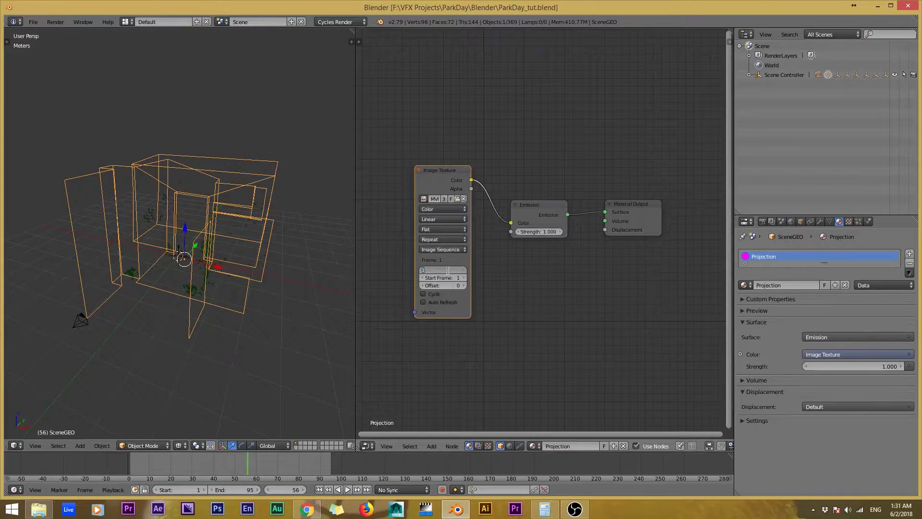
{"action": "key", "text": "Return"}
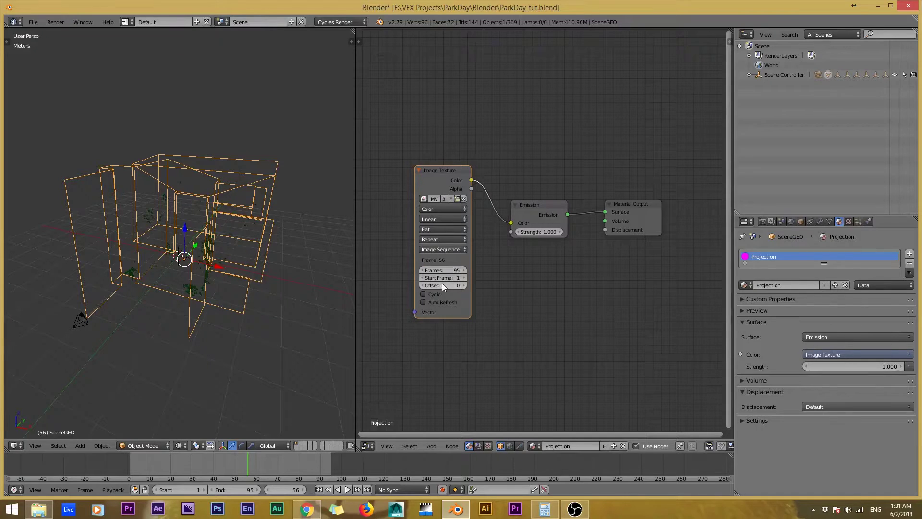
- Look up the camera background image's frame offset and set the Image Texture's Offset to the same 167
{"action": "key", "text": "n"}
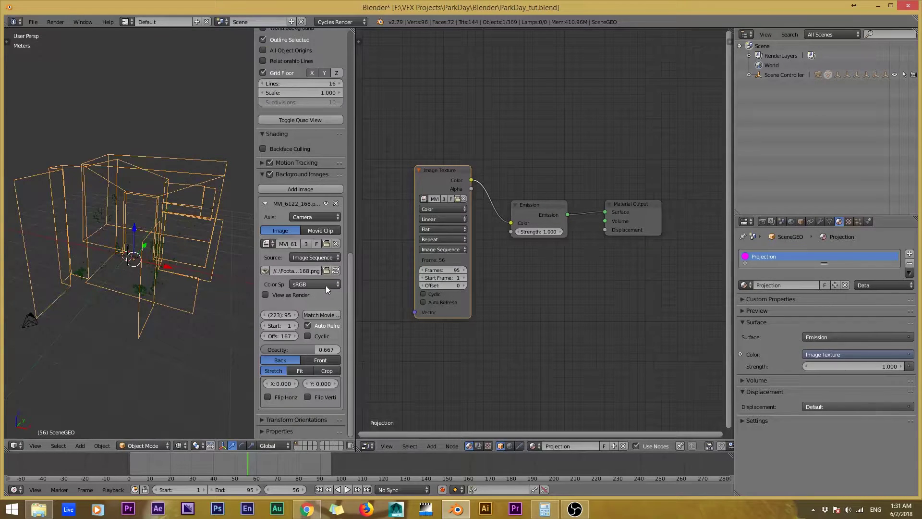
{"action": "left_click_drag", "start_coordinate": [256, 318], "coordinate": [228, 320]}
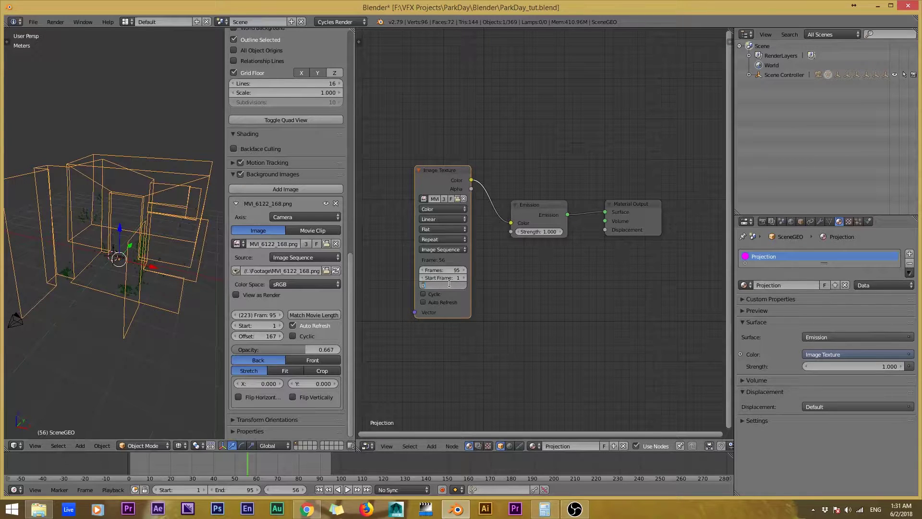
{"action": "key", "text": "ctrl+s"}
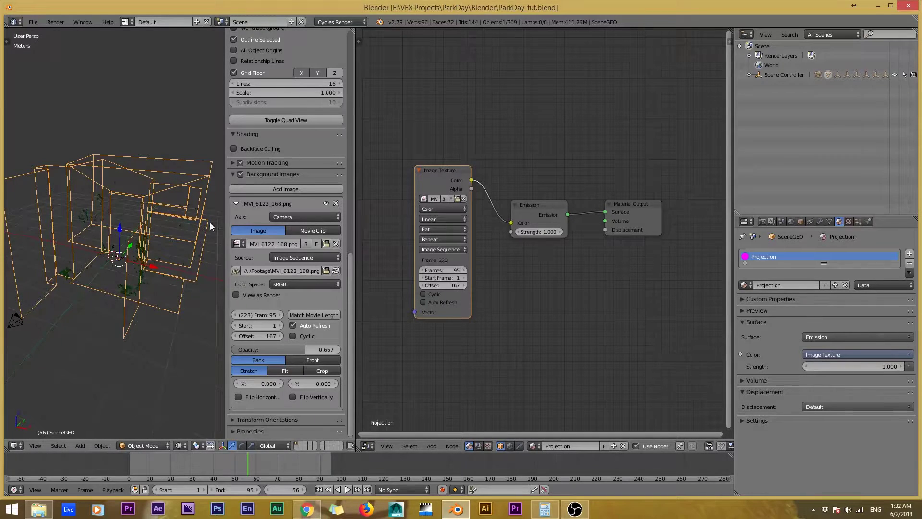
{"action": "key", "text": "n"}
- Enable Cyclic and Auto Refresh on the Image Texture node and save the file over the existing one
{"action": "key", "text": "ctrl+u"}
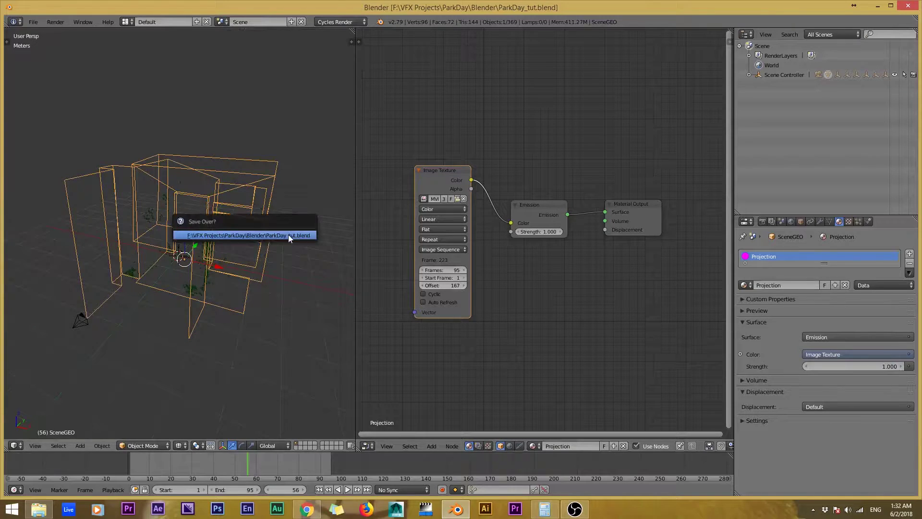
{"action": "left_click", "coordinate": [288, 235]}
{"action": "left_click", "coordinate": [425, 301]}
{"action": "key", "text": "ctrl+s"}
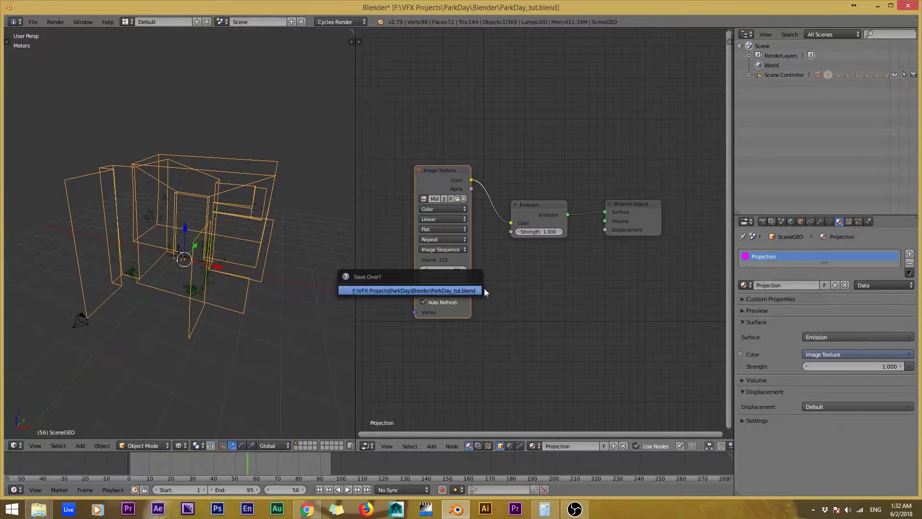
{"action": "left_click", "coordinate": [454, 287]}
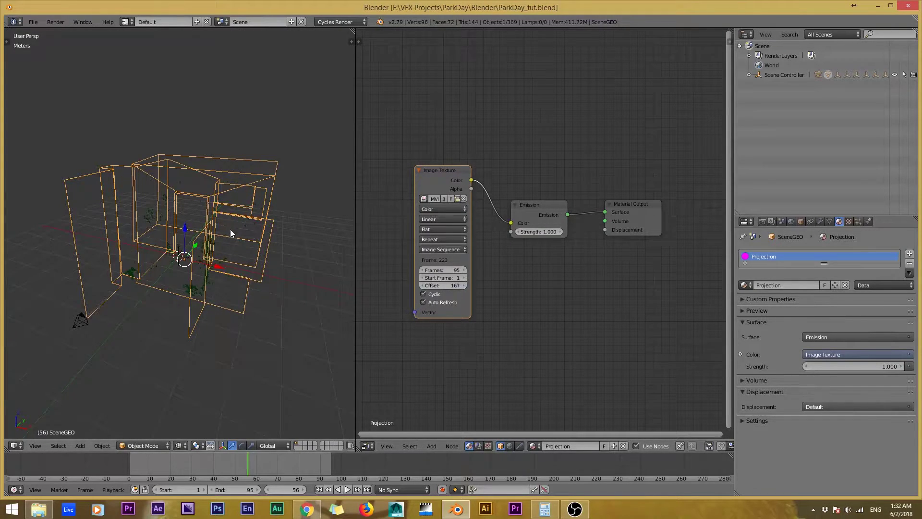
{"action": "middle_click_drag", "start_coordinate": [235, 243], "coordinate": [264, 243]}
{"action": "key", "text": "ctrl+s"}
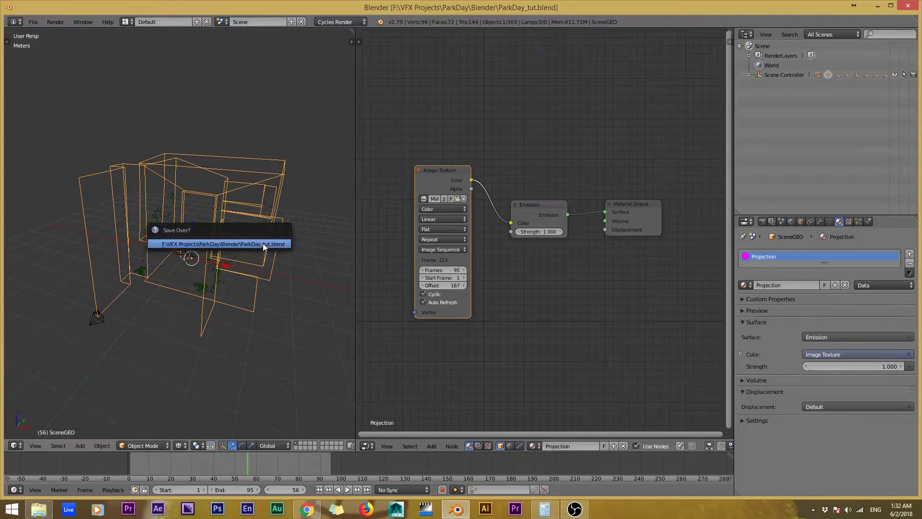
{"action": "left_click", "coordinate": [263, 245]}
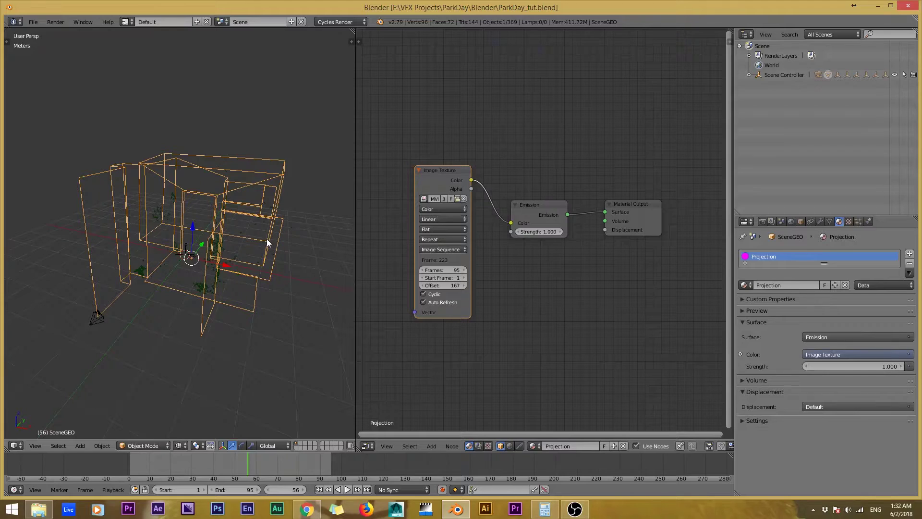
- Unwrap all faces of SceneGEO with Smart UV Project, keeping the 66 angle limit and 0 m island margin
{"action": "key", "text": "Tab"}
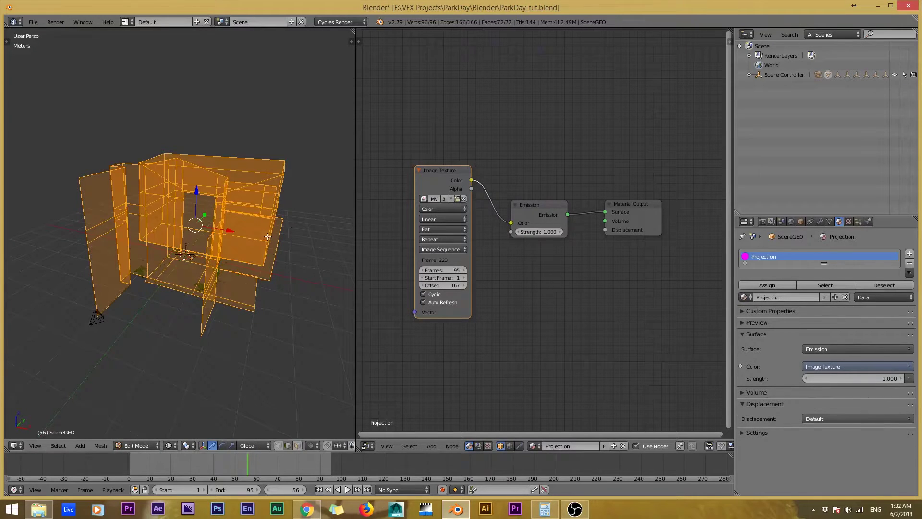
{"action": "key", "text": "u"}
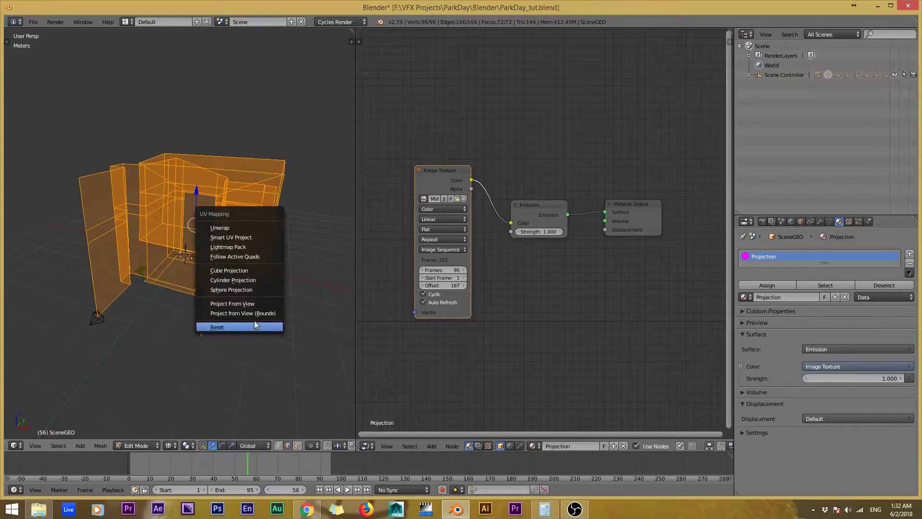
{"action": "left_click", "coordinate": [252, 238]}
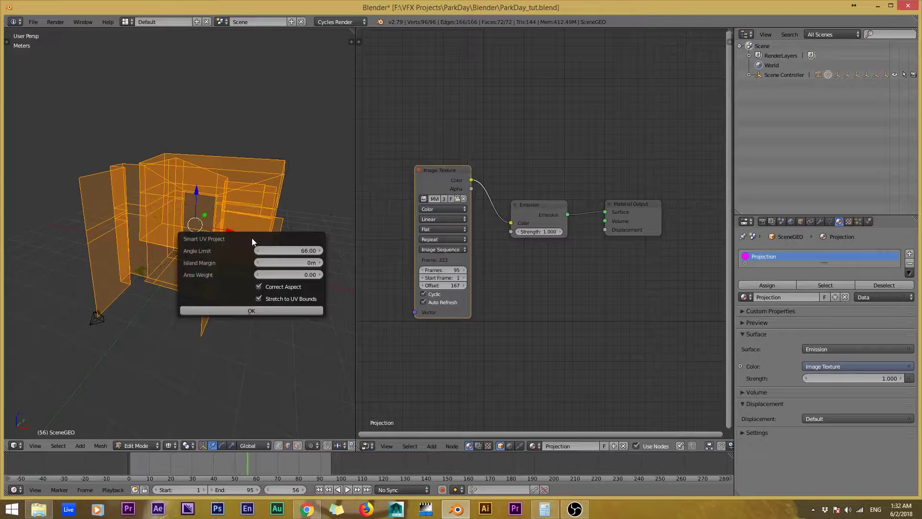
{"action": "left_click", "coordinate": [266, 307]}
{"action": "key", "text": "space"}
{"action": "key", "text": "Return"}
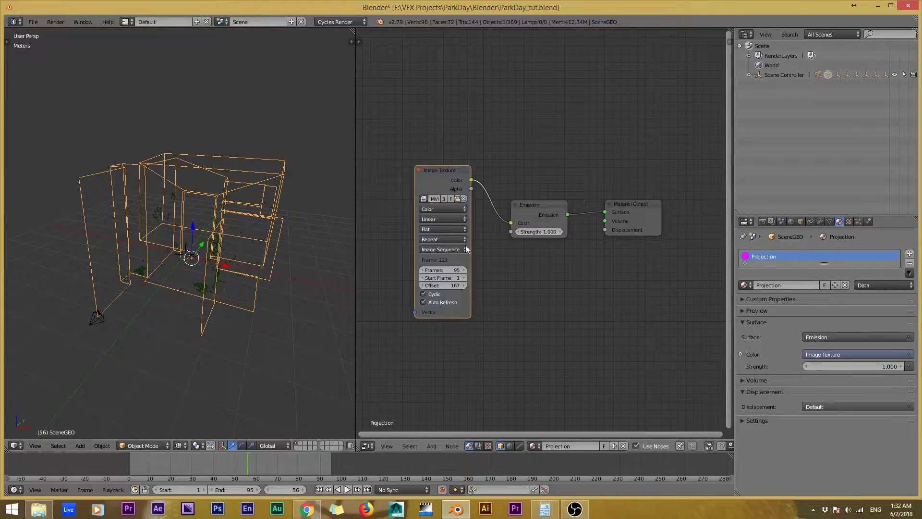
- Add a UV Project modifier to SceneGEO and save the file
{"action": "left_click", "coordinate": [822, 222]}
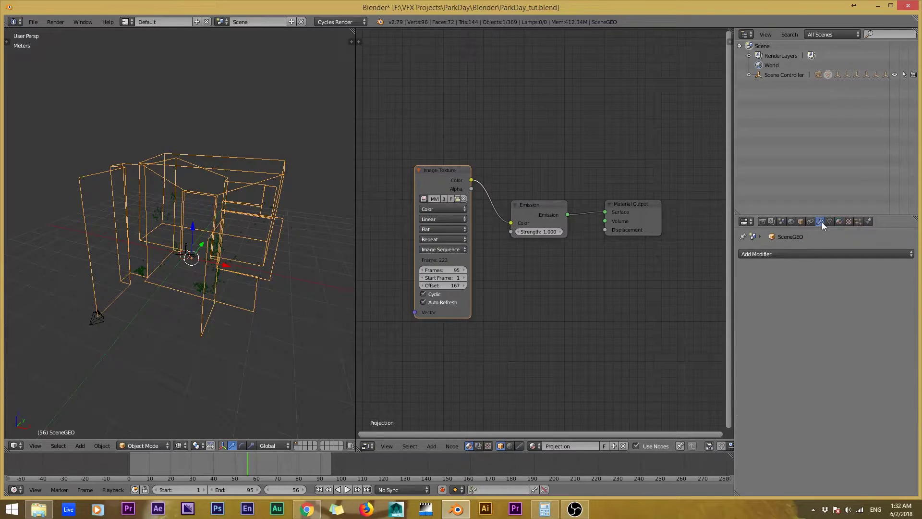
{"action": "left_click", "coordinate": [787, 251]}
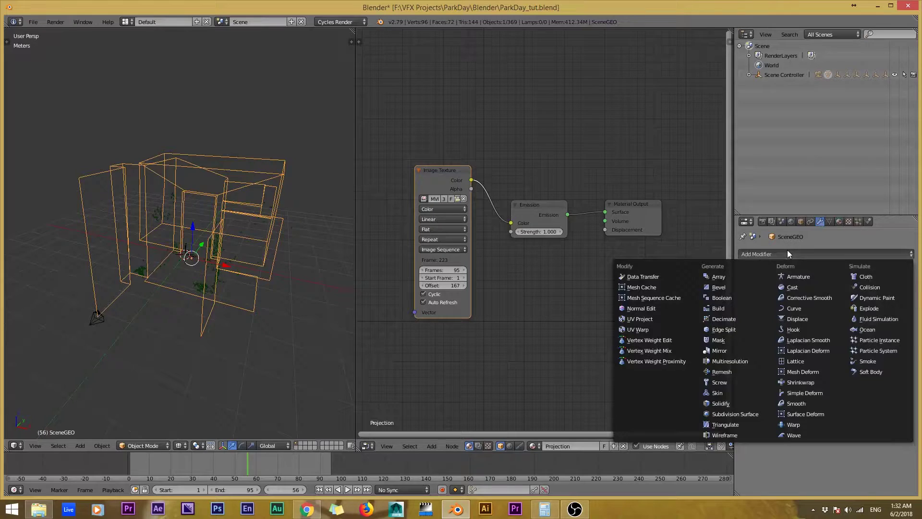
{"action": "left_click", "coordinate": [643, 320]}
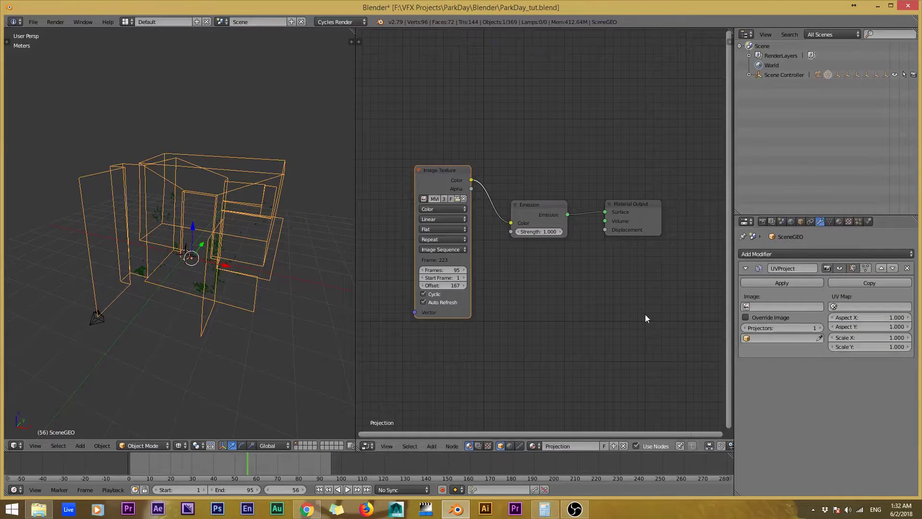
{"action": "key", "text": "ctrl+s"}
{"action": "left_click", "coordinate": [645, 314]}
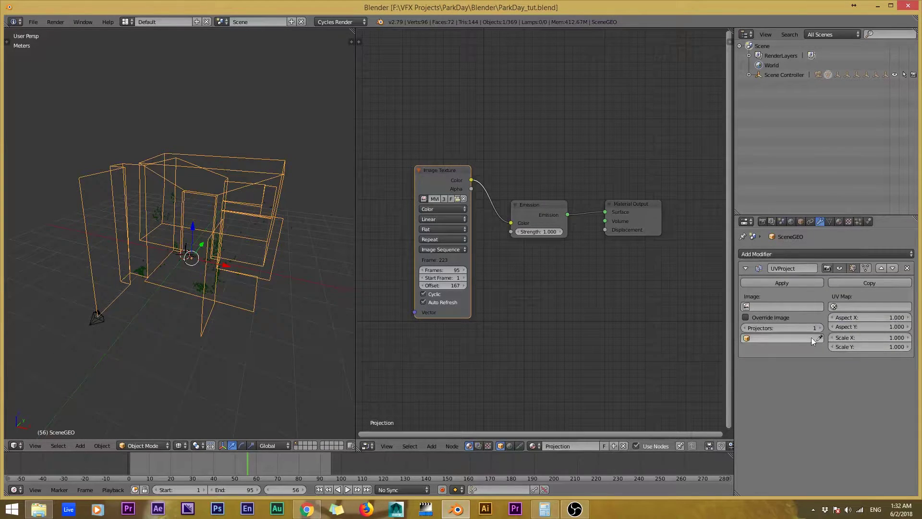
- Set the UV Project modifier's projector to L3DTrackerCameCC367 and its UV map to UVMap, and save the file
{"action": "left_click", "coordinate": [772, 338]}
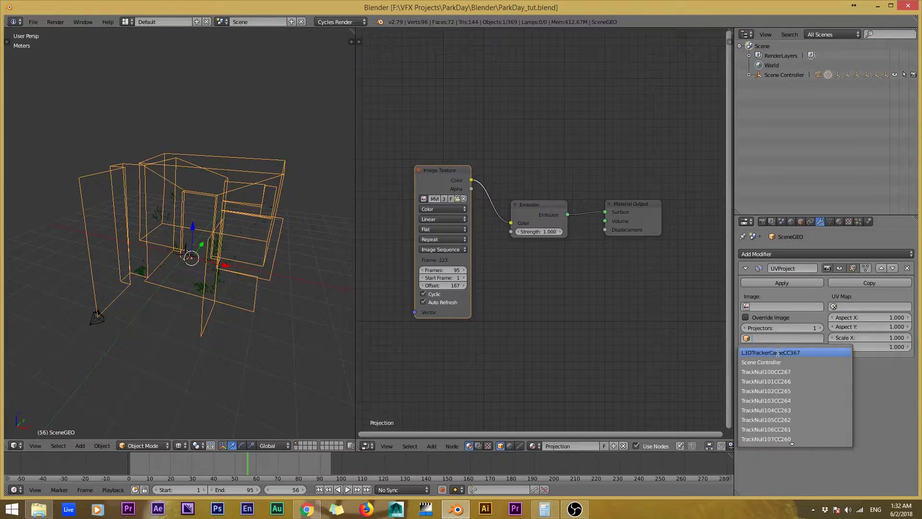
{"action": "left_click", "coordinate": [778, 353]}
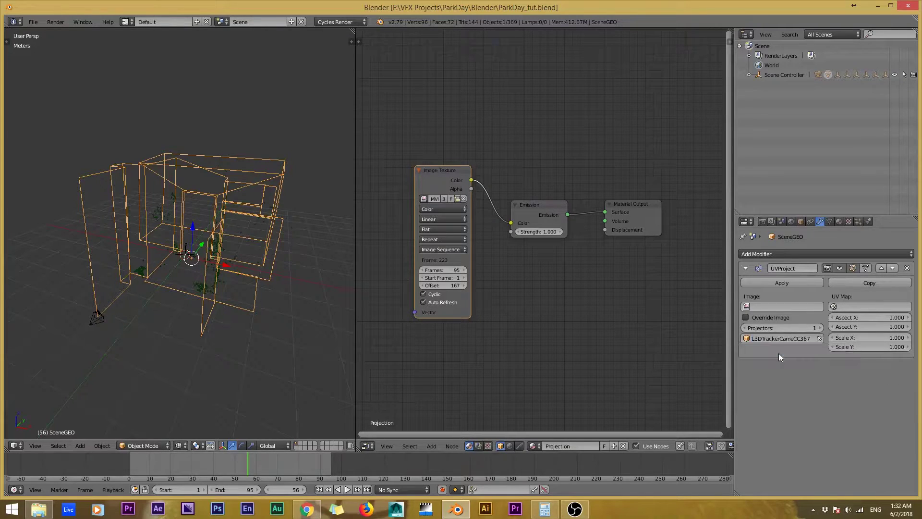
{"action": "left_click", "coordinate": [862, 308]}
{"action": "left_click", "coordinate": [827, 321]}
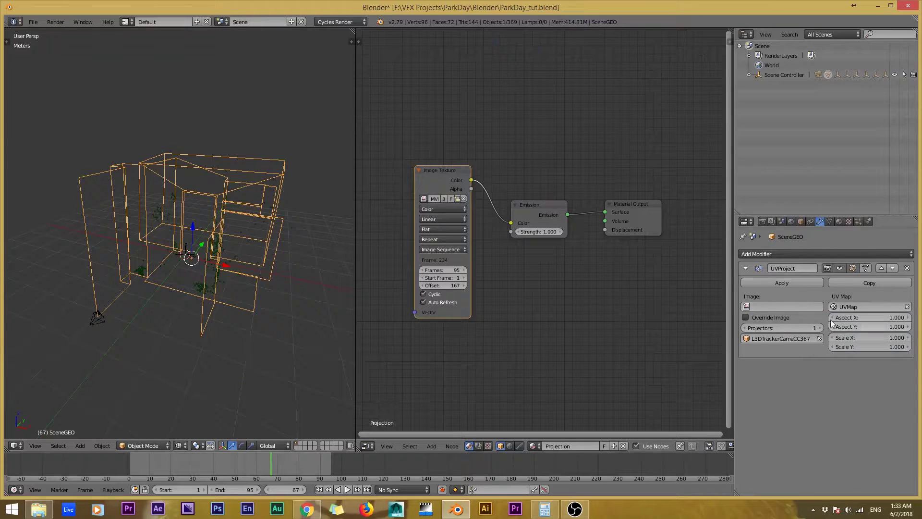
{"action": "key", "text": "ctrl+s"}
{"action": "left_click", "coordinate": [729, 293]}
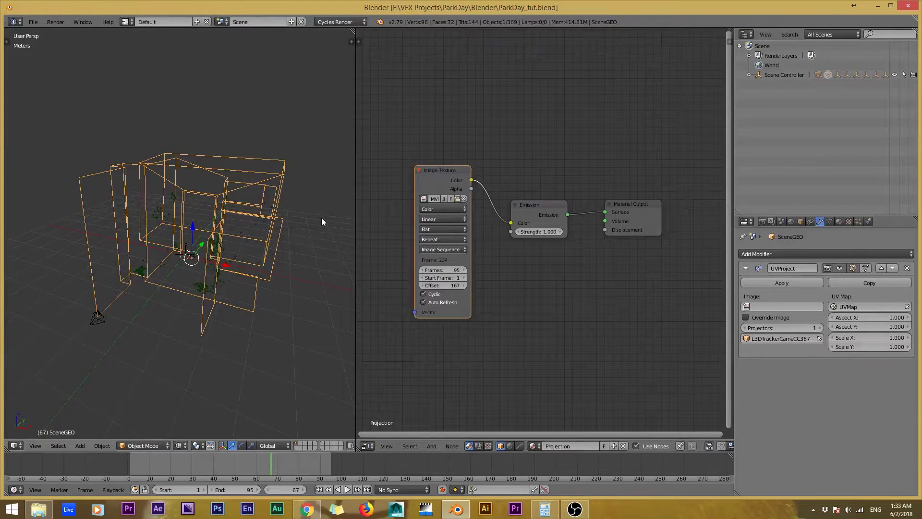
- Check the footage projection in textured shading through the camera by playing and scrubbing the animation, and save the file
{"action": "key", "text": "alt+z"}
{"action": "key", "text": "KP_0"}
{"action": "key", "text": "alt+a"}
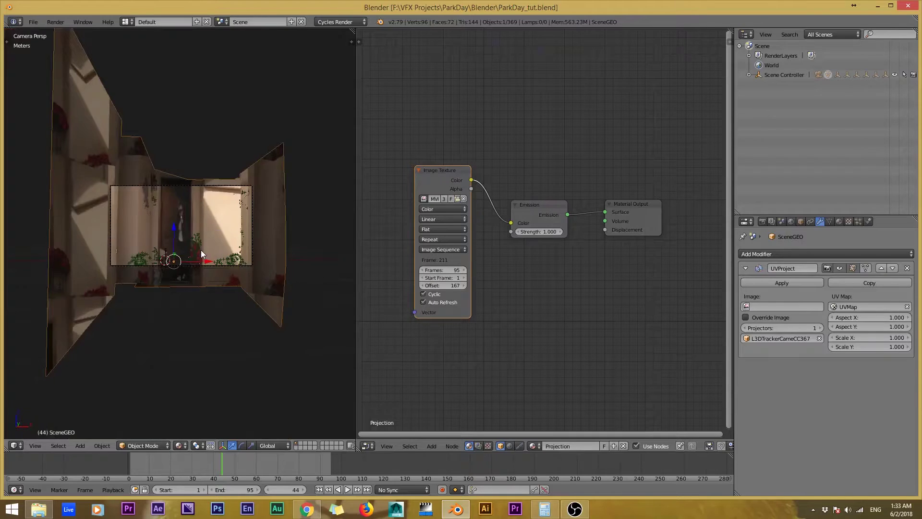
{"action": "key", "text": "Home"}
{"action": "key", "text": "alt+a"}
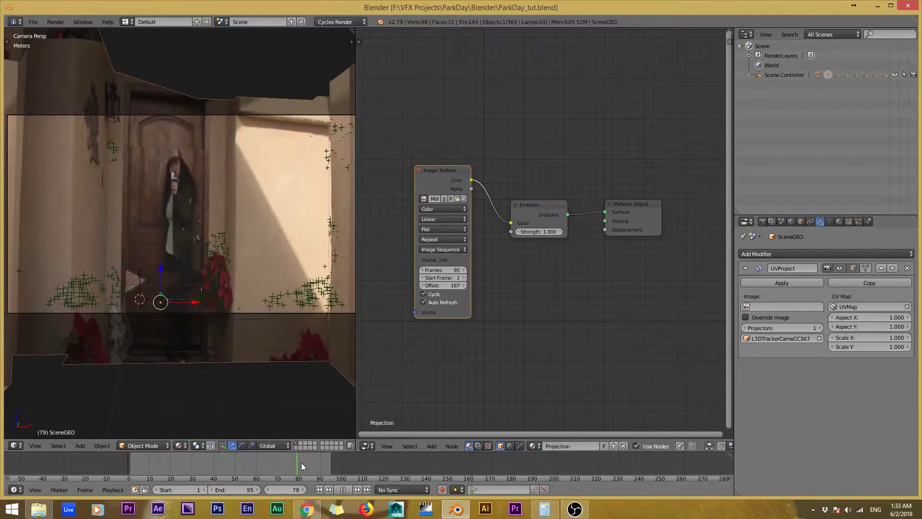
{"action": "scroll", "coordinate": [186, 327], "scroll_direction": "up", "scroll_amount": 5}
{"action": "key", "text": "alt+a"}
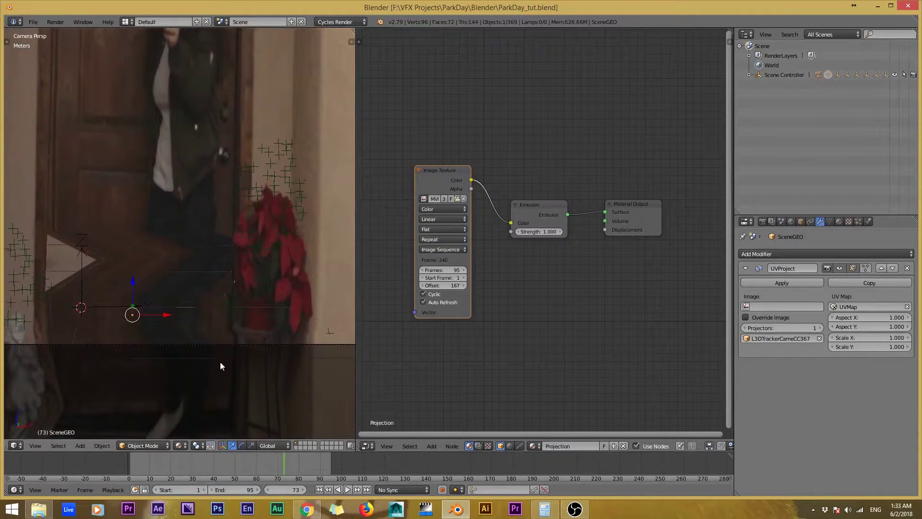
{"action": "left_click_drag", "start_coordinate": [283, 463], "coordinate": [239, 465]}
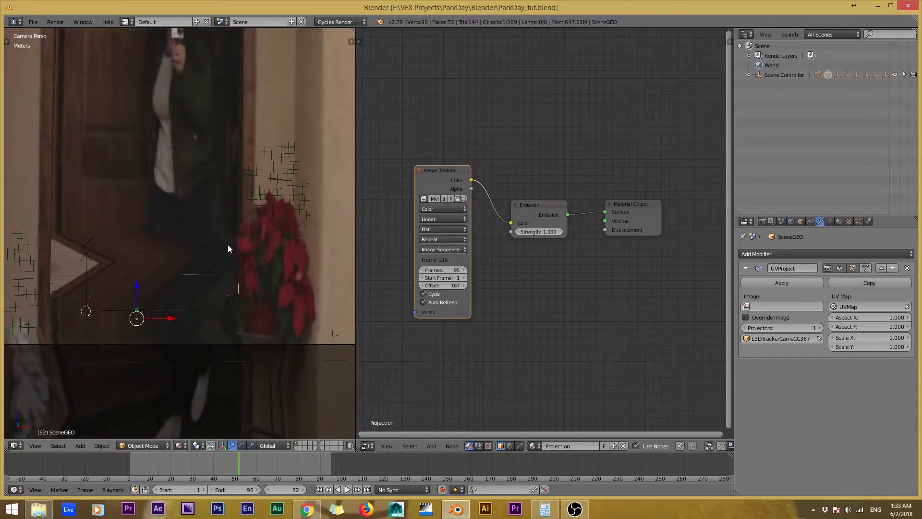
{"action": "scroll", "coordinate": [202, 245], "scroll_direction": "down", "scroll_amount": 5}
{"action": "key", "text": "ctrl+s"}
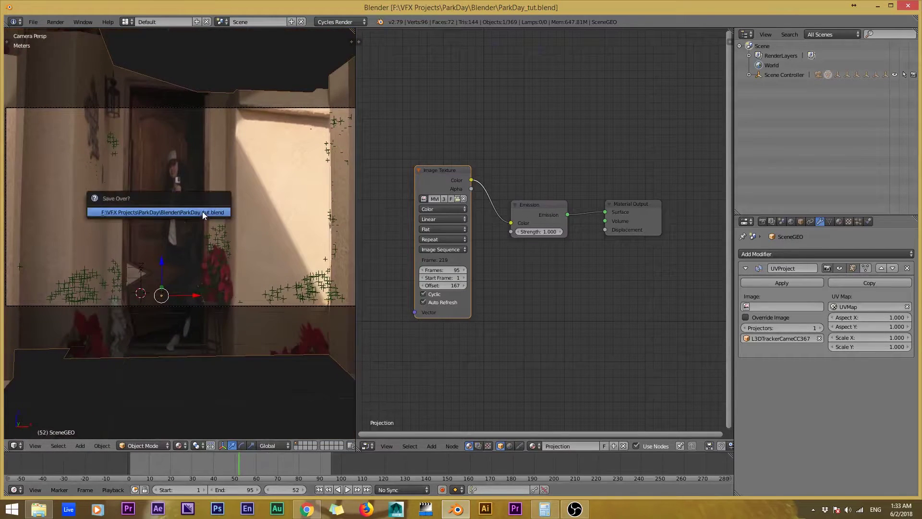
{"action": "left_click", "coordinate": [203, 212]}
- Examine the projection on SceneGEO from outside the camera and inspect its mesh topology in Edit Mode
{"action": "middle_click_drag", "start_coordinate": [215, 186], "coordinate": [205, 215]}
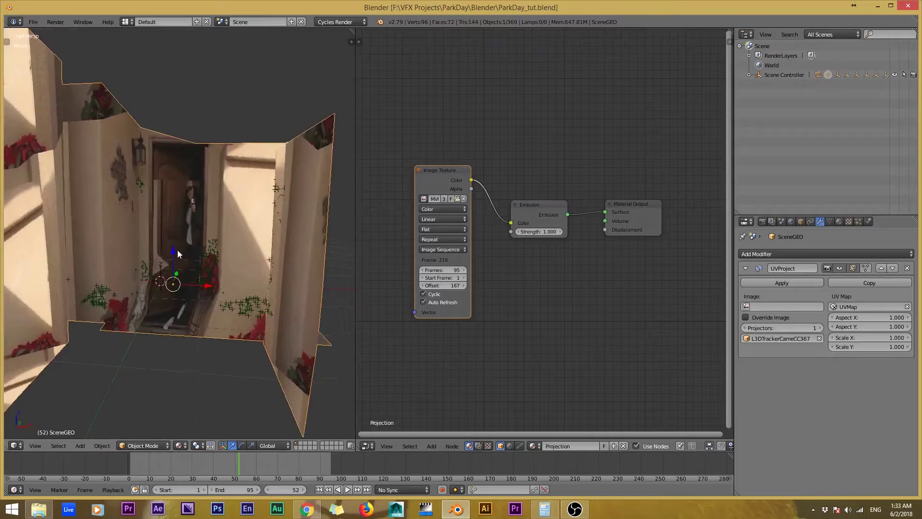
{"action": "middle_click_drag", "start_coordinate": [177, 253], "coordinate": [195, 230]}
{"action": "key", "text": "Tab"}
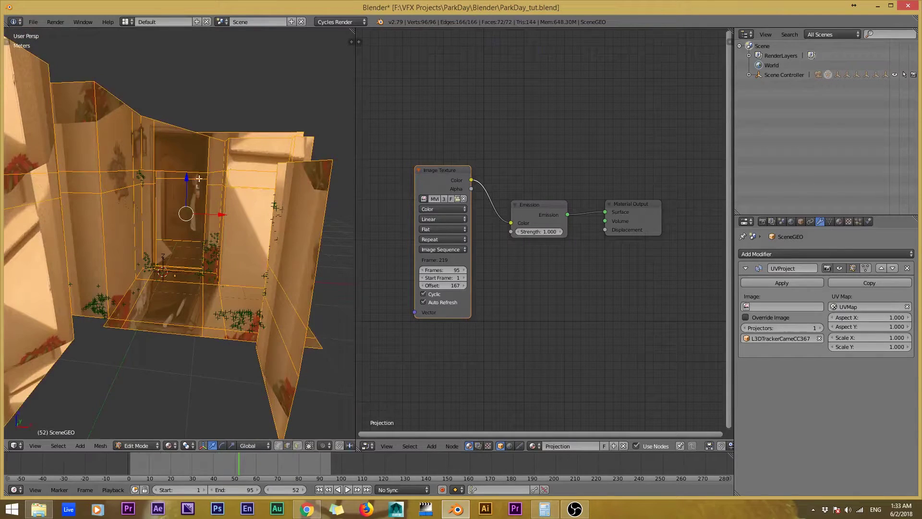
{"action": "key", "text": "Tab"}
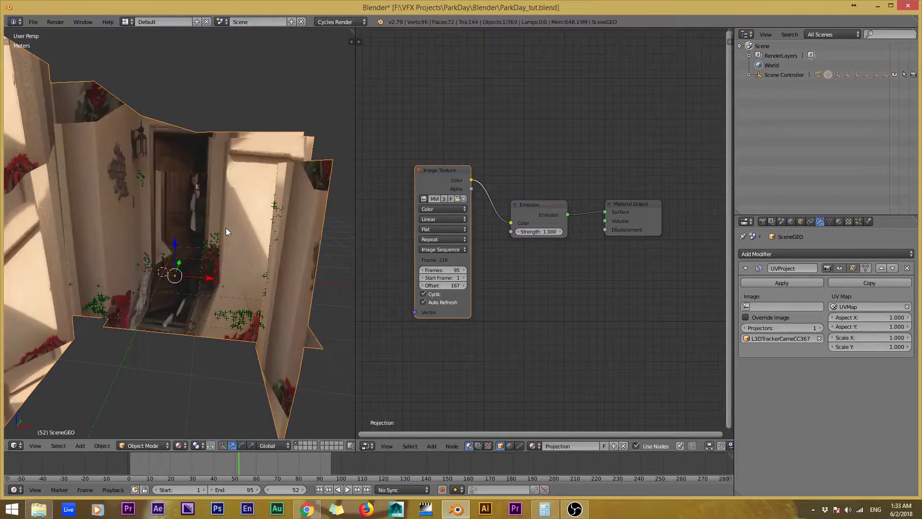
{"action": "key", "text": "ctrl+s"}
{"action": "left_click", "coordinate": [225, 227]}
{"action": "key", "text": "Tab"}
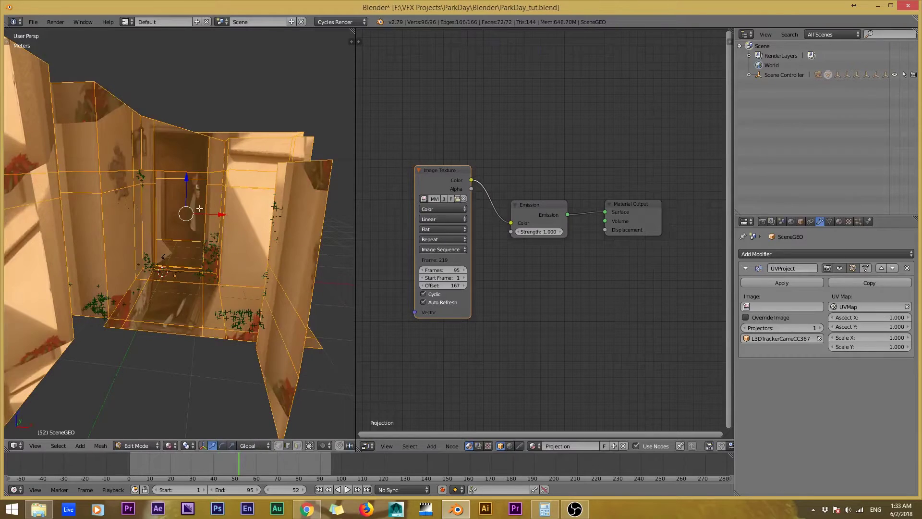
{"action": "key", "text": "Tab"}
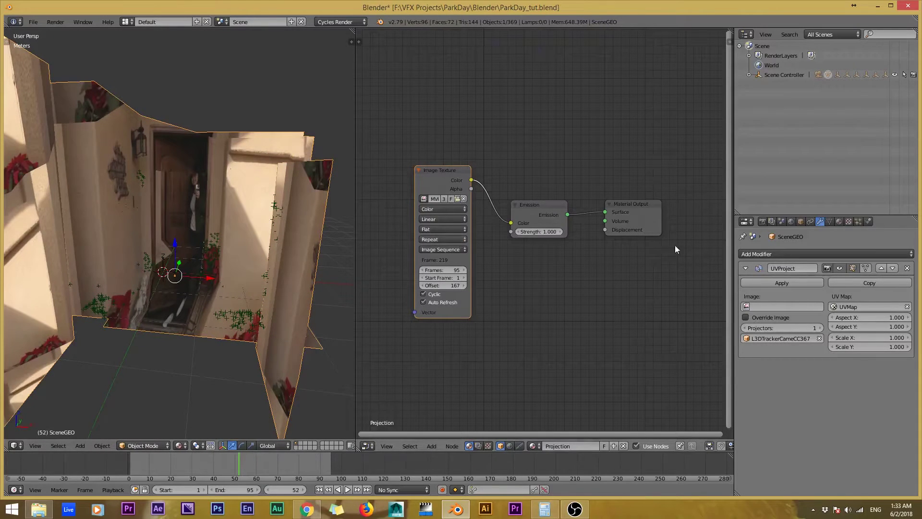
- Add a Subdivision Surface modifier to SceneGEO, place it above the UV Project modifier, and save the file
{"action": "left_click", "coordinate": [768, 253]}
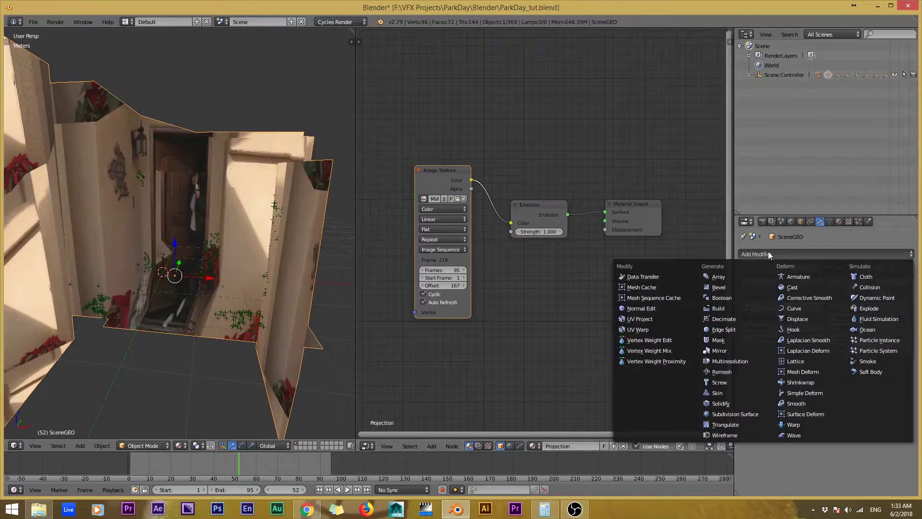
{"action": "left_click", "coordinate": [739, 413]}
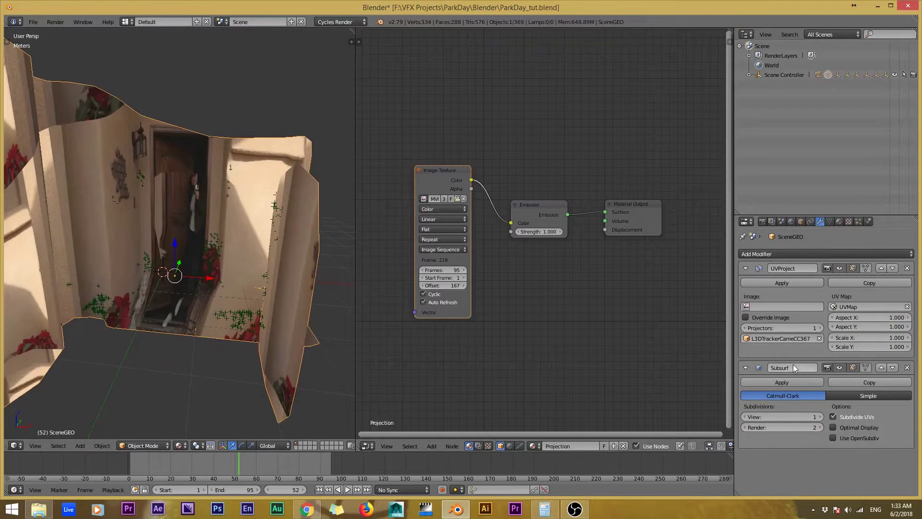
{"action": "left_click", "coordinate": [881, 367]}
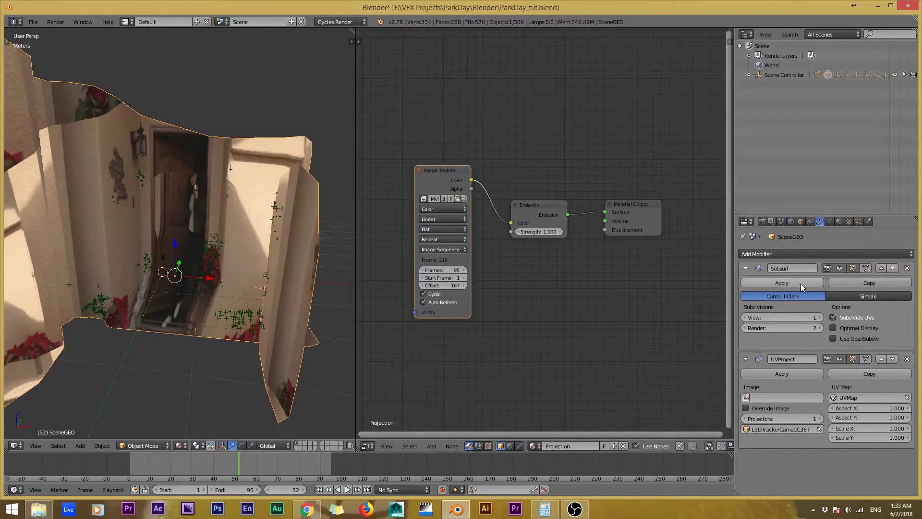
{"action": "key", "text": "ctrl+s"}
{"action": "left_click", "coordinate": [800, 283]}
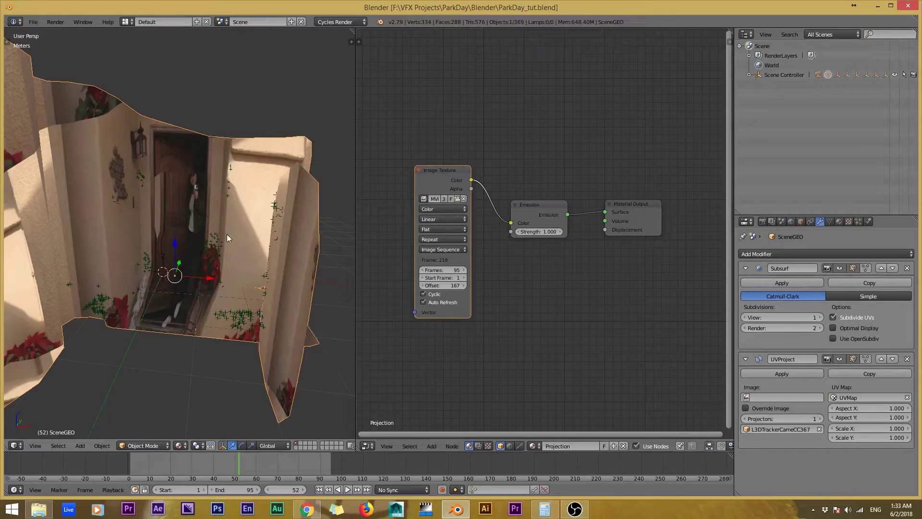
- Set the Subdivision Surface modifier's View and Render subdivisions to 4 and display the subdivided mesh in wireframe
{"action": "middle_click_drag", "start_coordinate": [275, 231], "coordinate": [221, 227]}
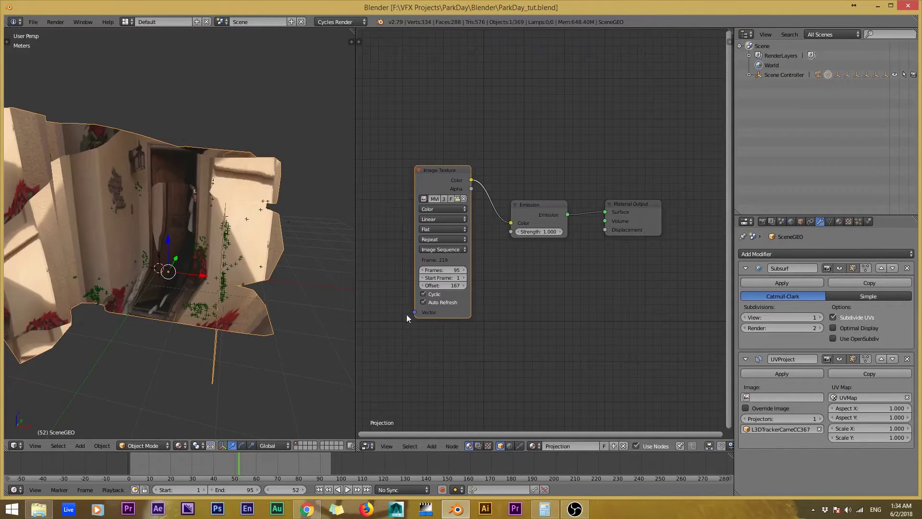
{"action": "left_click", "coordinate": [804, 319]}
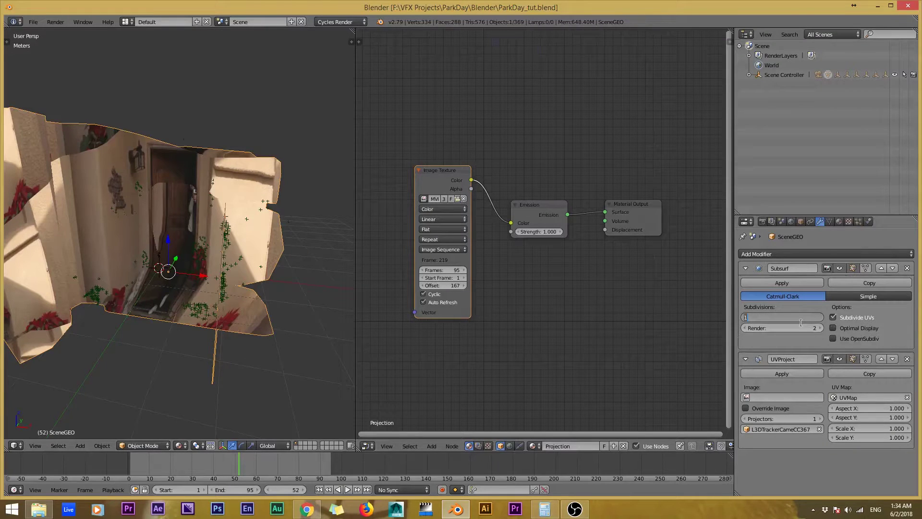
{"action": "type", "text": "4"}
{"action": "key", "text": "Return"}
{"action": "left_click", "coordinate": [801, 327]}
{"action": "type", "text": "4"}
{"action": "key", "text": "Return"}
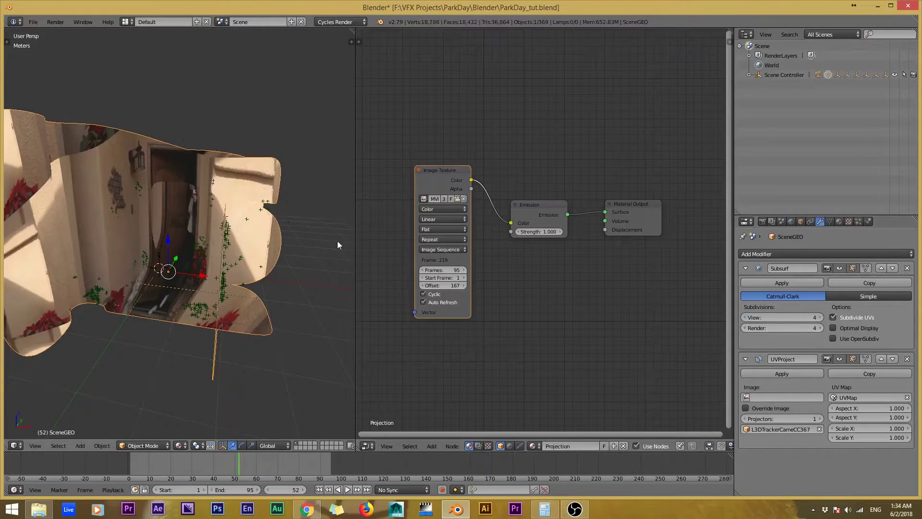
{"action": "key", "text": "z"}
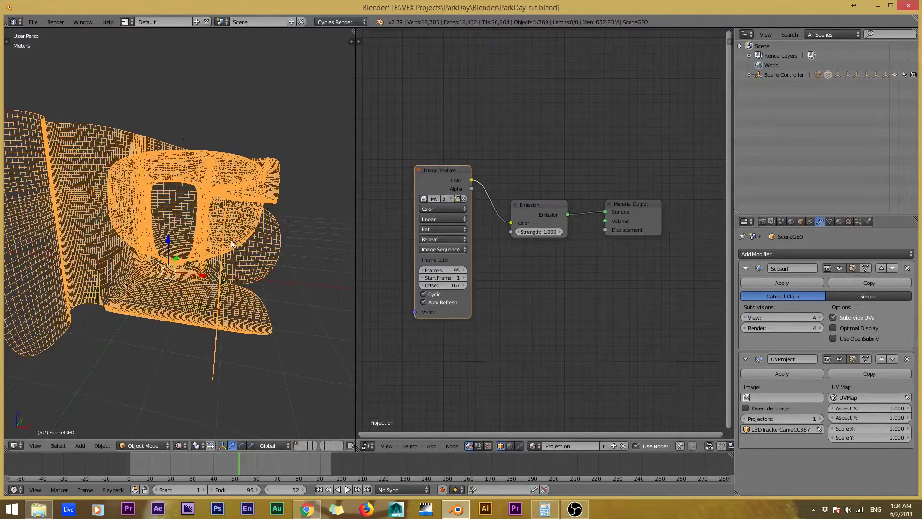
- Switch SceneGEO's Subdivision Surface modifier from Catmull-Clark to Simple and inspect the subdivided wireframe
{"action": "middle_click_drag", "start_coordinate": [231, 244], "coordinate": [213, 228]}
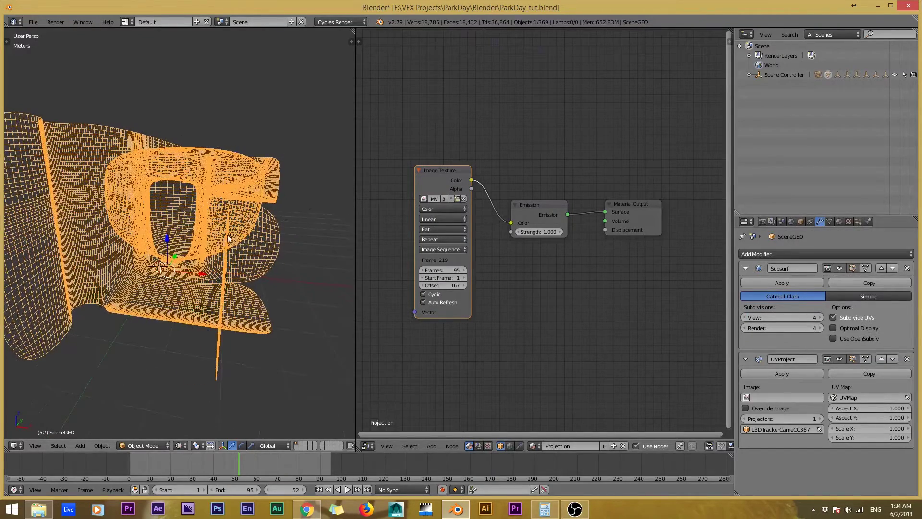
{"action": "left_click", "coordinate": [864, 296]}
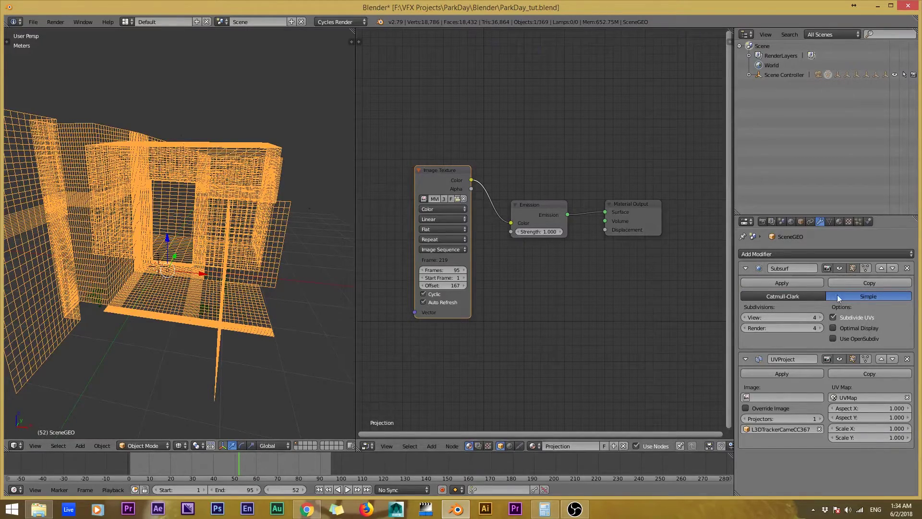
{"action": "middle_click_drag", "start_coordinate": [231, 240], "coordinate": [165, 231]}
{"action": "middle_click_drag", "start_coordinate": [244, 240], "coordinate": [222, 232]}
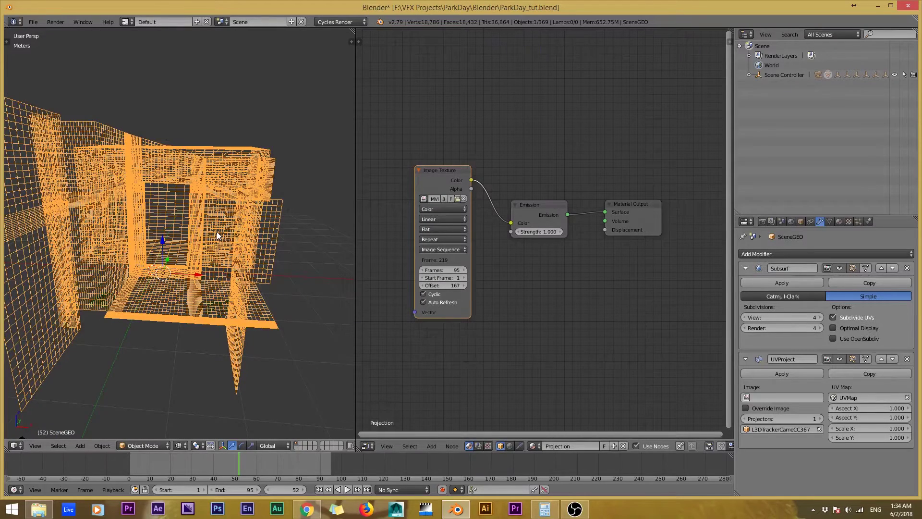
- Check the projection through the tracked camera in Material shading by scrubbing and playing the animation, and save the file
{"action": "key", "text": "KP_0"}
{"action": "left_click", "coordinate": [181, 445]}
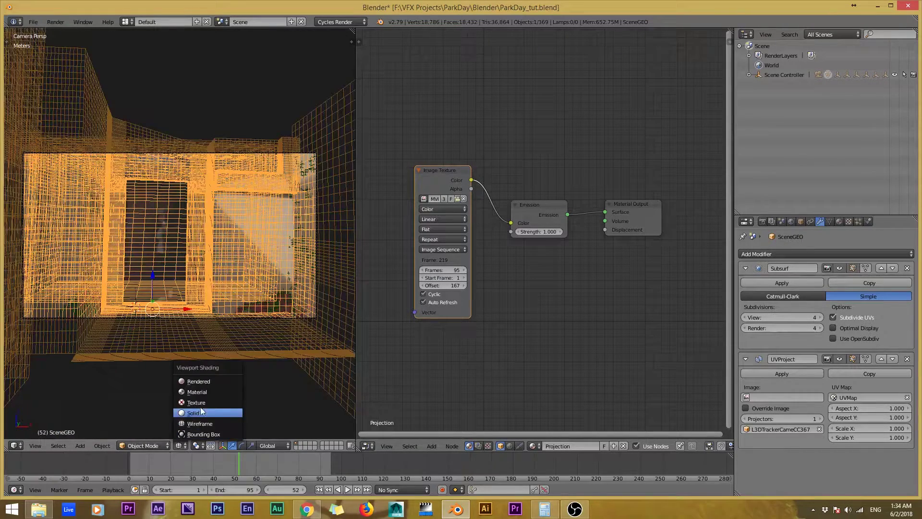
{"action": "left_click", "coordinate": [207, 392]}
{"action": "scroll", "coordinate": [199, 258], "scroll_direction": "up", "scroll_amount": 4}
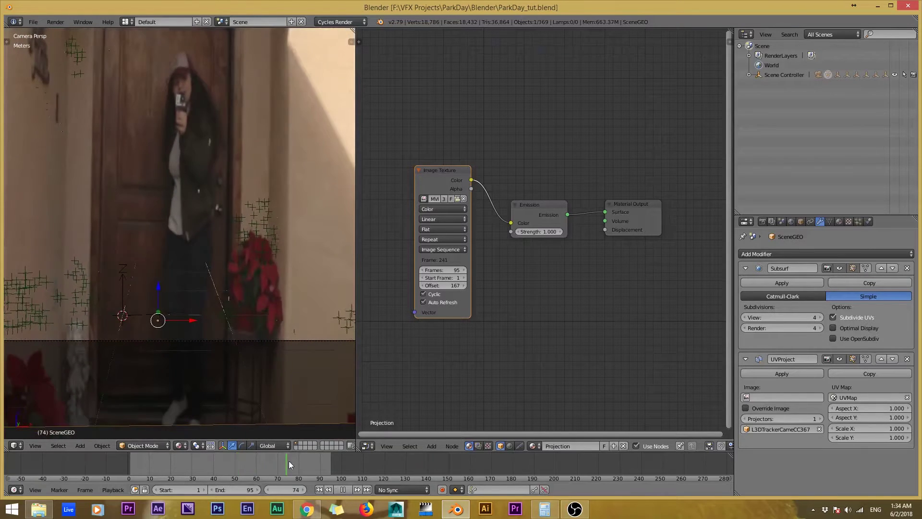
{"action": "left_click_drag", "start_coordinate": [289, 460], "coordinate": [196, 462]}
{"action": "key", "text": "space"}
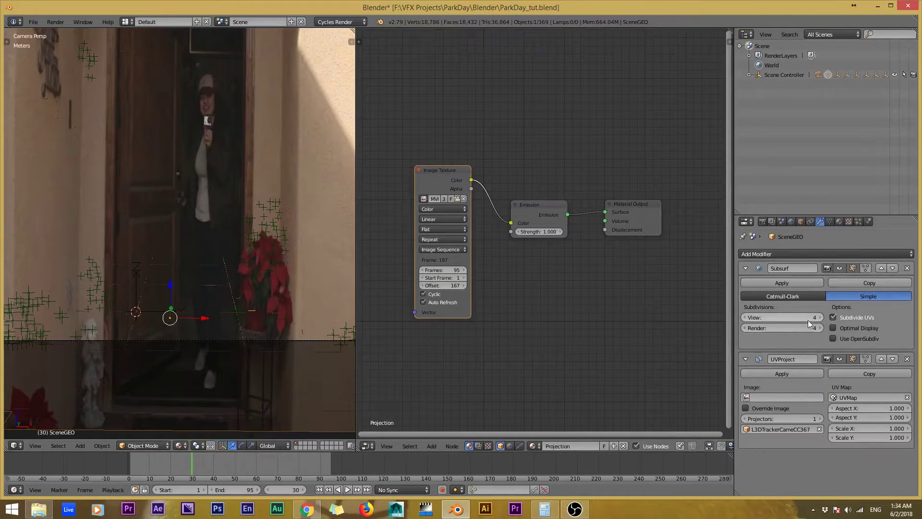
{"action": "key", "text": "space"}
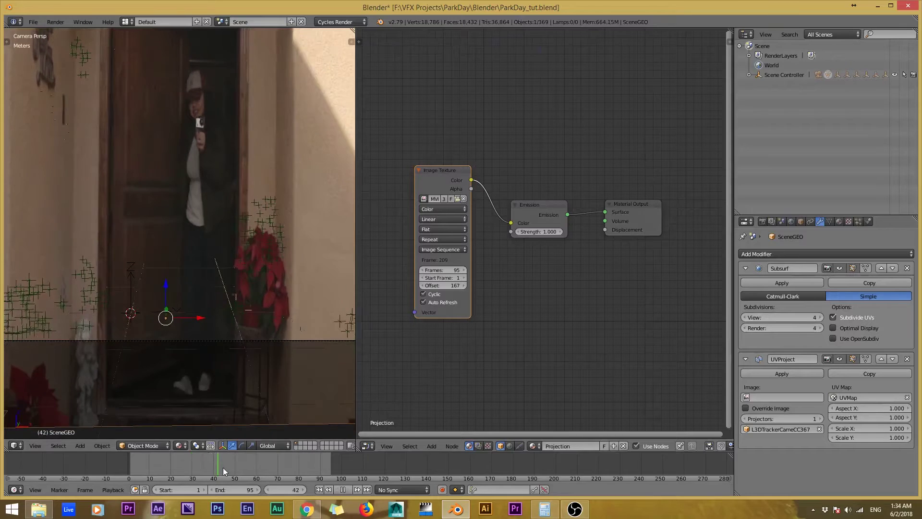
{"action": "key", "text": "space"}
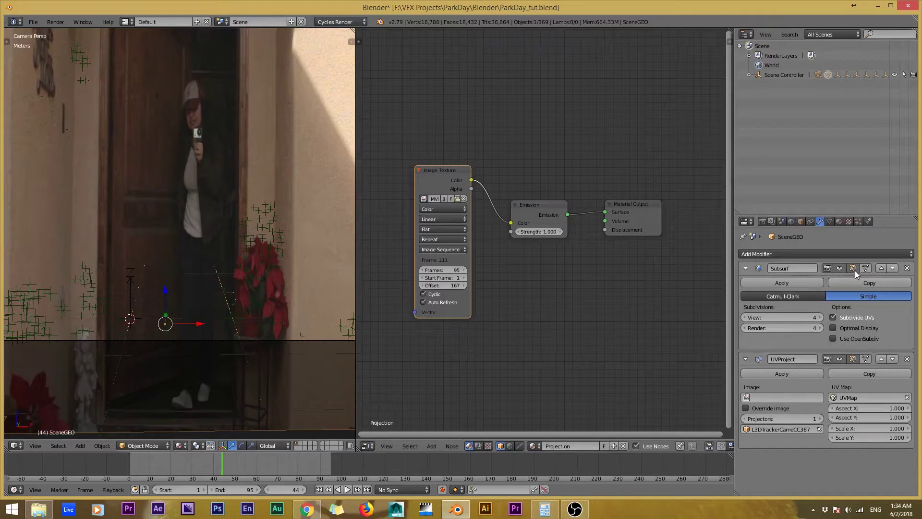
{"action": "key", "text": "ctrl+s"}
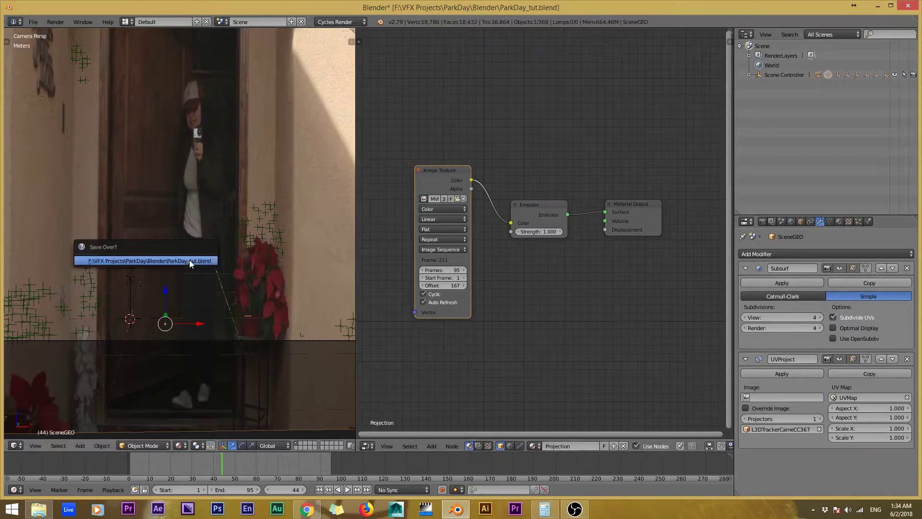
{"action": "left_click", "coordinate": [189, 260]}
- Replay the animation with the wider camera frame in view to check the projected footage, and save the file again
{"action": "scroll", "coordinate": [202, 211], "scroll_direction": "down", "scroll_amount": 3}
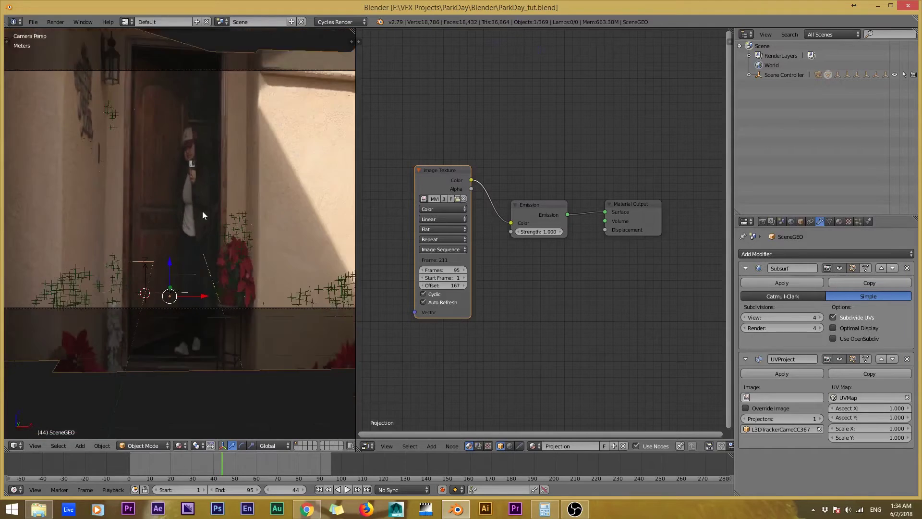
{"action": "scroll", "coordinate": [168, 162], "scroll_direction": "up", "scroll_amount": 3}
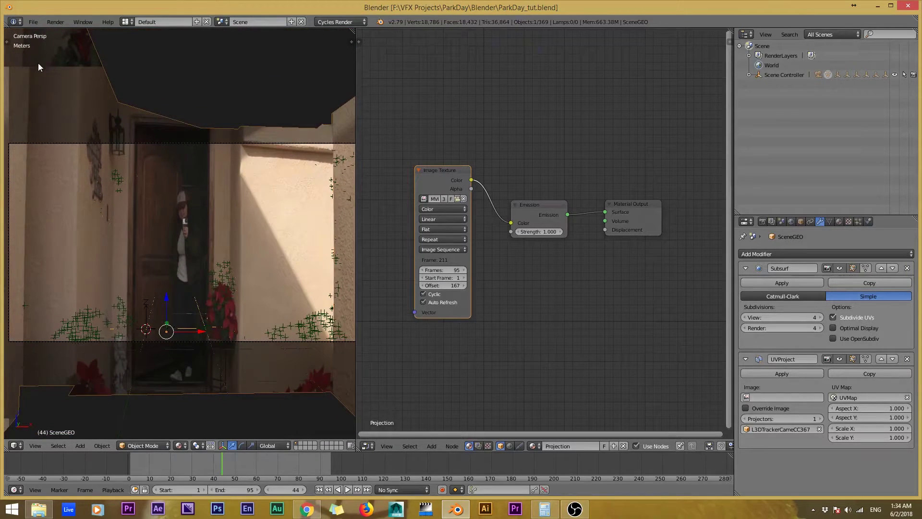
{"action": "key", "text": "alt+a"}
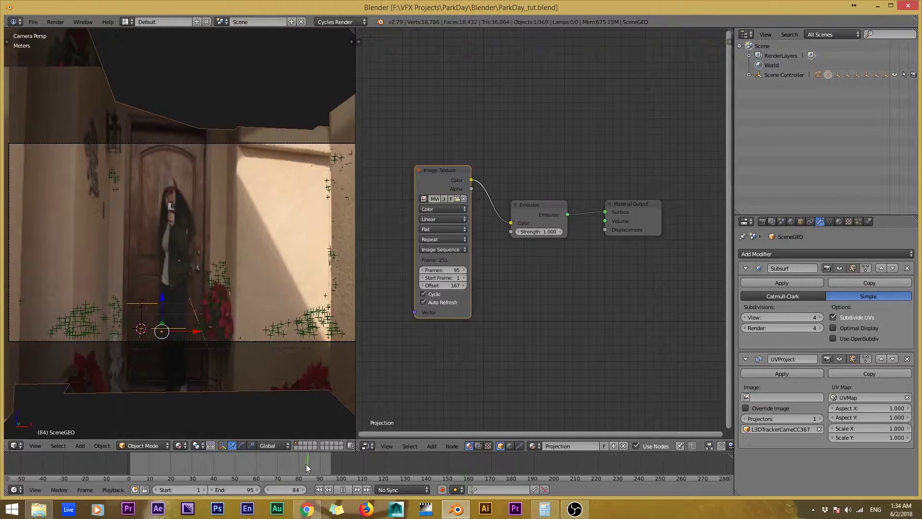
{"action": "left_click", "coordinate": [153, 465]}
{"action": "key", "text": "alt+a"}
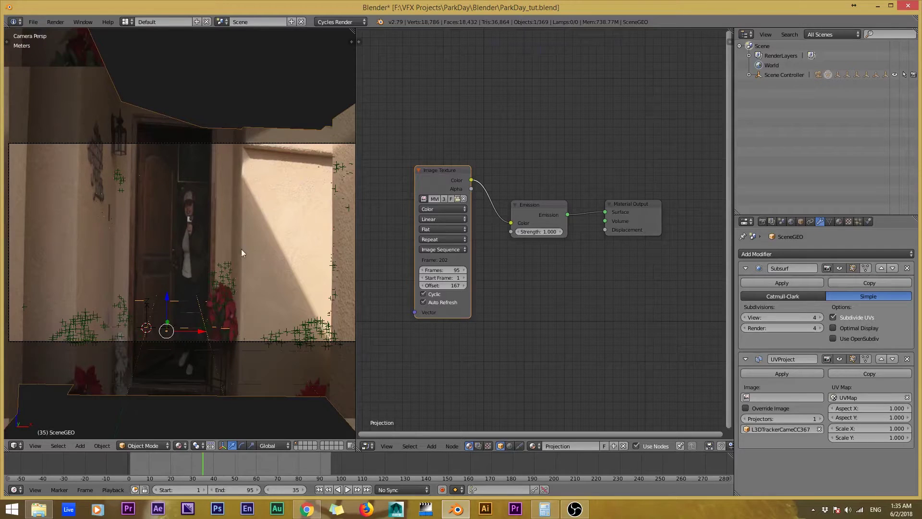
{"action": "key", "text": "ctrl+s"}
{"action": "left_click", "coordinate": [225, 285]}
{"action": "middle_click_drag", "start_coordinate": [223, 272], "coordinate": [204, 281], "text": "shift"}
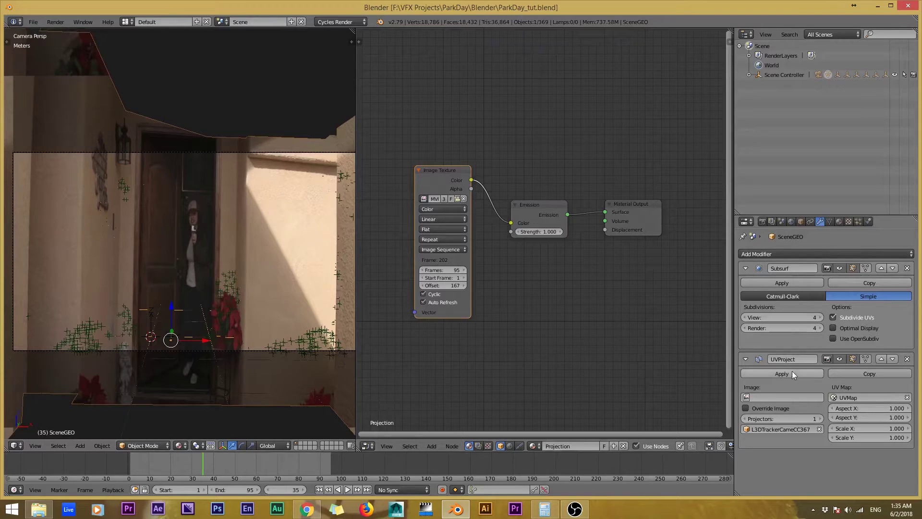
- Look up the scene's render resolution, switch to Calculator and clear its display
{"action": "left_click", "coordinate": [762, 221]}
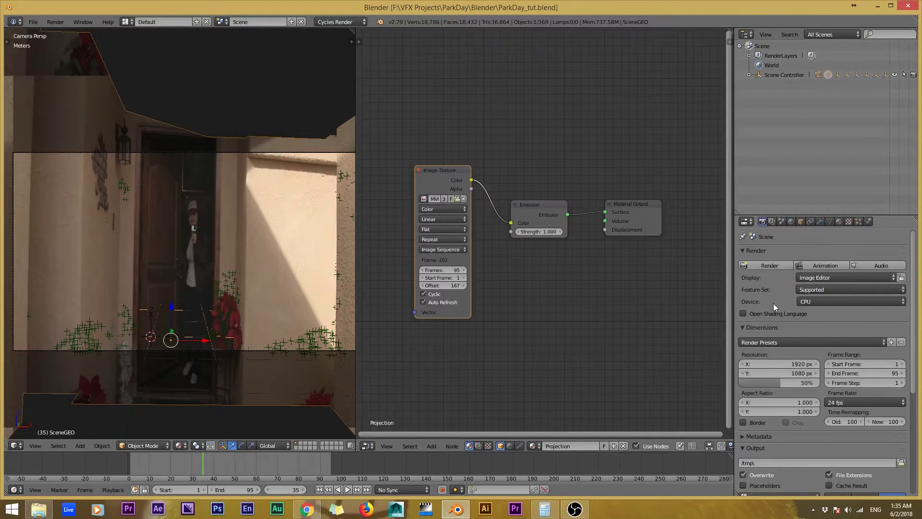
{"action": "scroll", "coordinate": [780, 331], "scroll_direction": "down", "scroll_amount": 2}
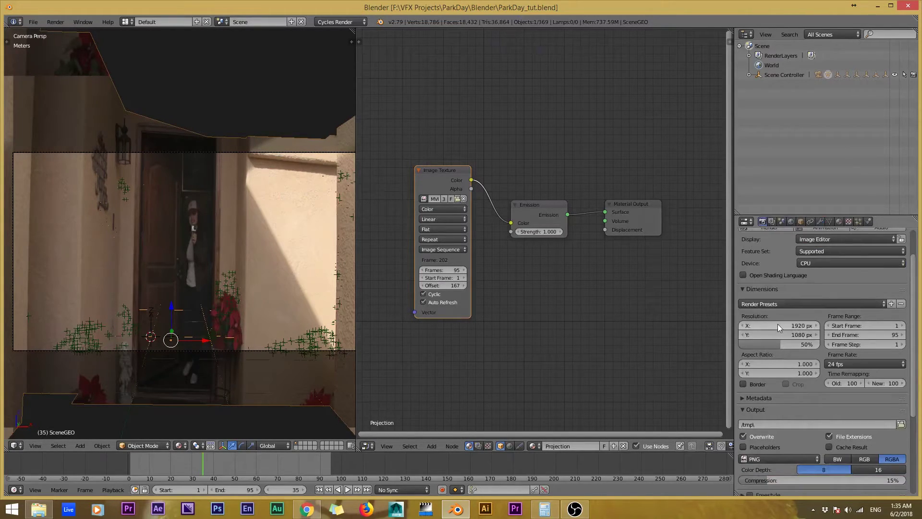
{"action": "left_click", "coordinate": [546, 508]}
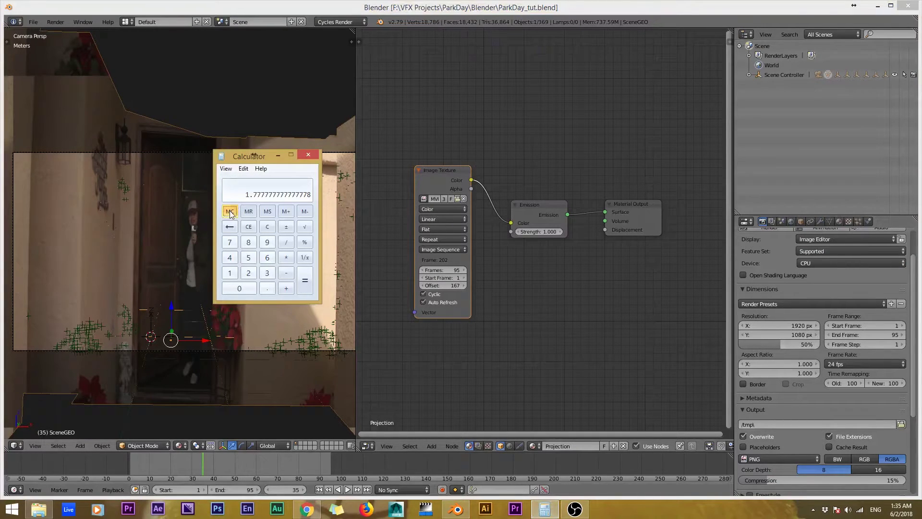
{"action": "left_click", "coordinate": [267, 226]}
{"action": "left_click_drag", "start_coordinate": [273, 158], "coordinate": [356, 181]}
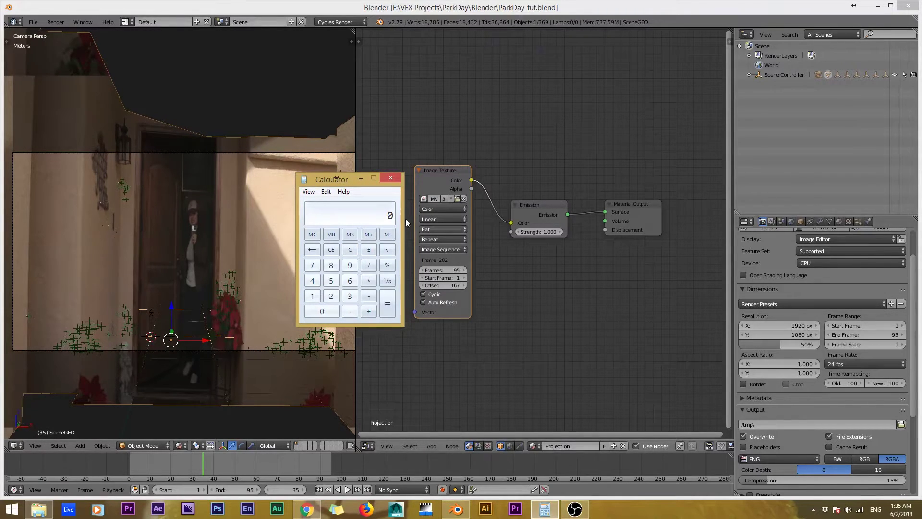
- Divide 1920 by 1080 to work out the footage's aspect ratio, and put the calculator away
{"action": "left_click", "coordinate": [312, 296]}
{"action": "left_click", "coordinate": [349, 265]}
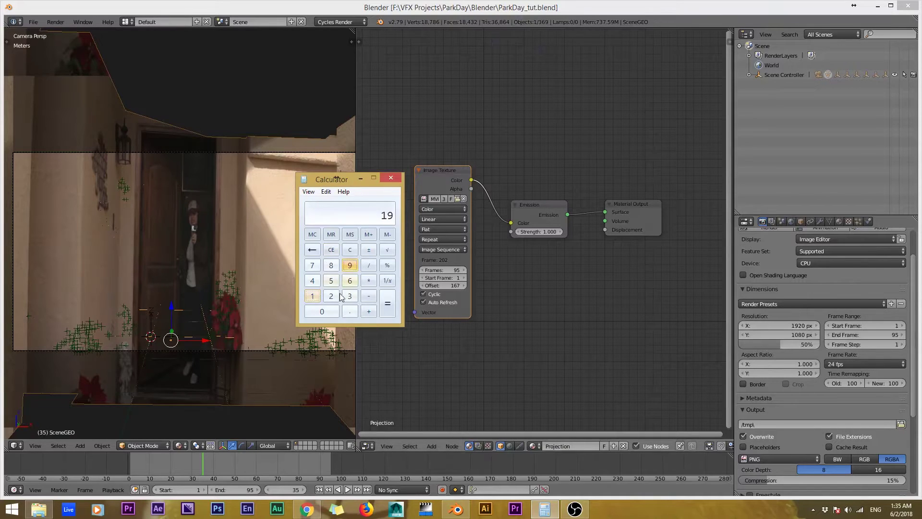
{"action": "left_click", "coordinate": [331, 296]}
{"action": "left_click", "coordinate": [333, 310]}
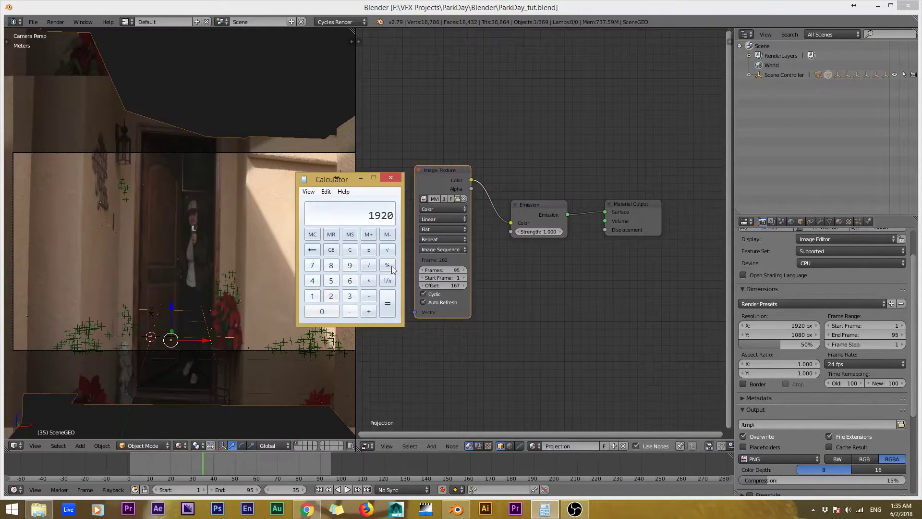
{"action": "left_click", "coordinate": [369, 265]}
{"action": "left_click", "coordinate": [312, 296]}
{"action": "left_click", "coordinate": [323, 311]}
{"action": "left_click", "coordinate": [331, 265]}
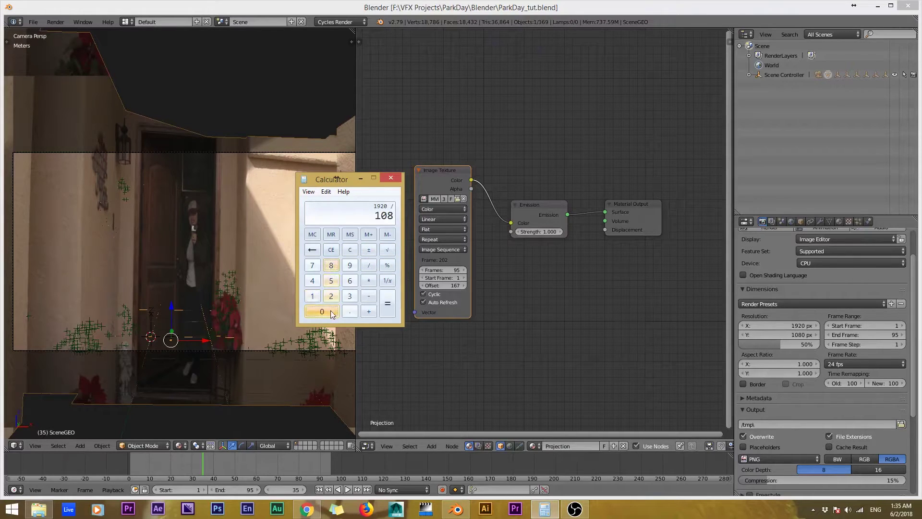
{"action": "left_click", "coordinate": [323, 311]}
{"action": "left_click", "coordinate": [390, 307]}
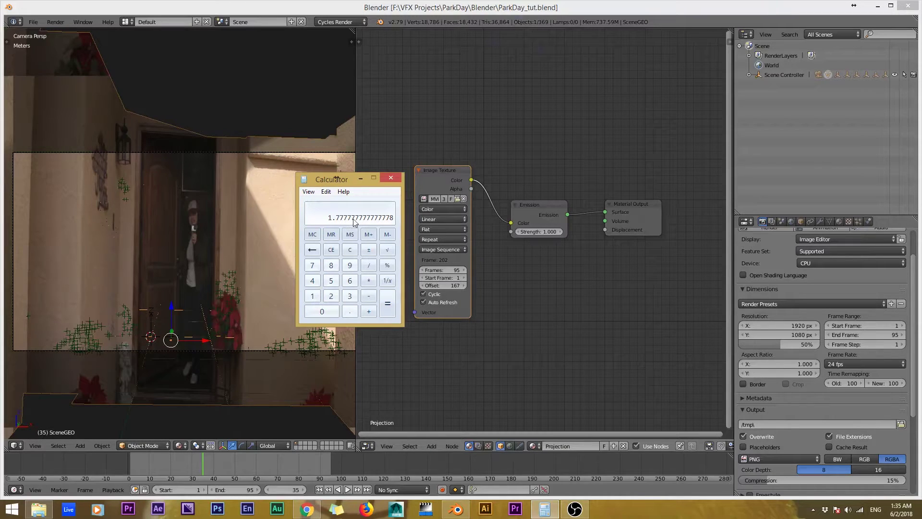
{"action": "left_click", "coordinate": [360, 178]}
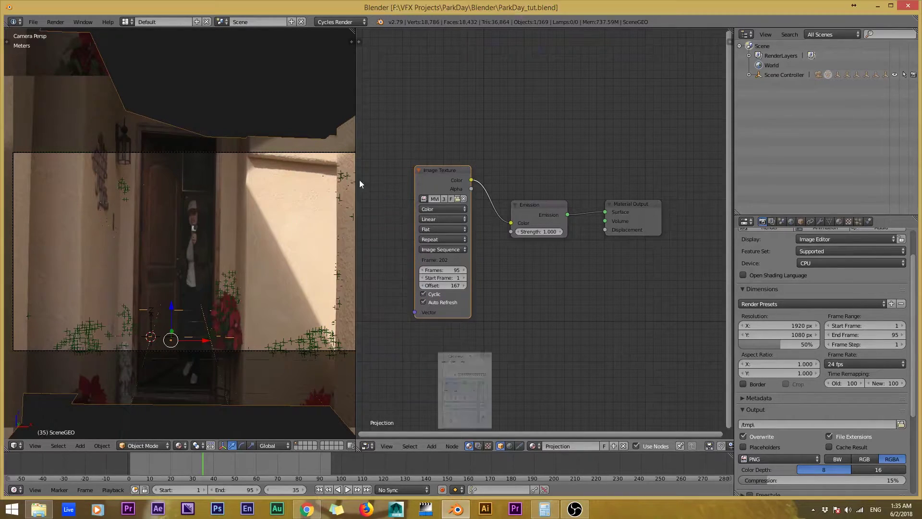
- Set the UV Project modifier's Aspect X to 1.77778 and save the file
{"action": "left_click", "coordinate": [820, 222]}
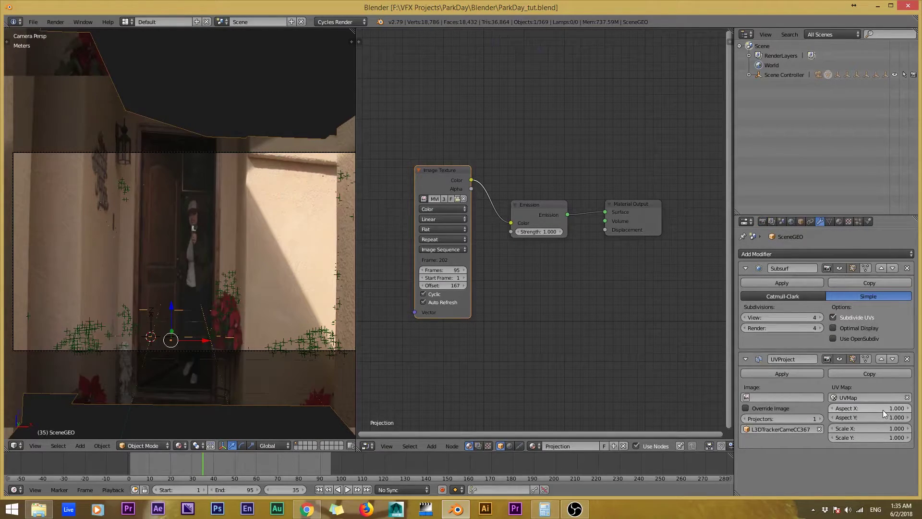
{"action": "left_click", "coordinate": [895, 408]}
{"action": "type", "text": "1.77778"}
{"action": "key", "text": "Return"}
{"action": "key", "text": "ctrl+s"}
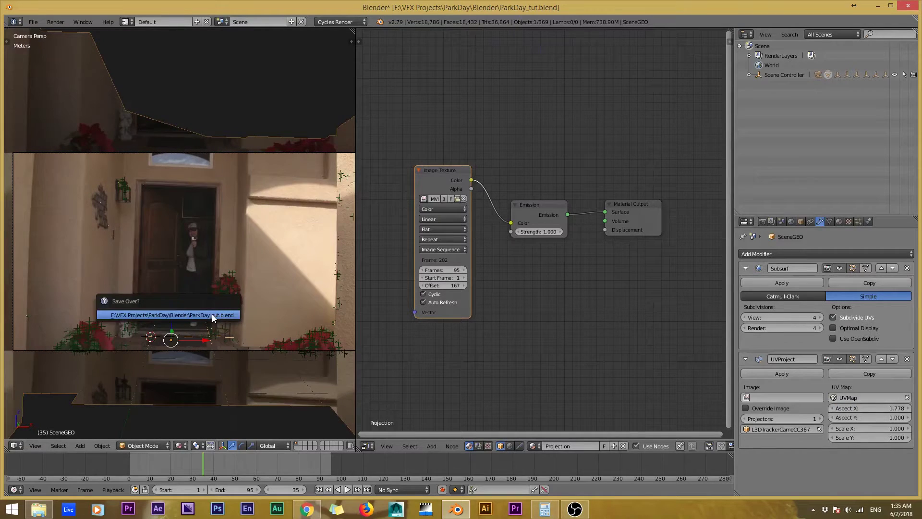
{"action": "left_click", "coordinate": [214, 316]}
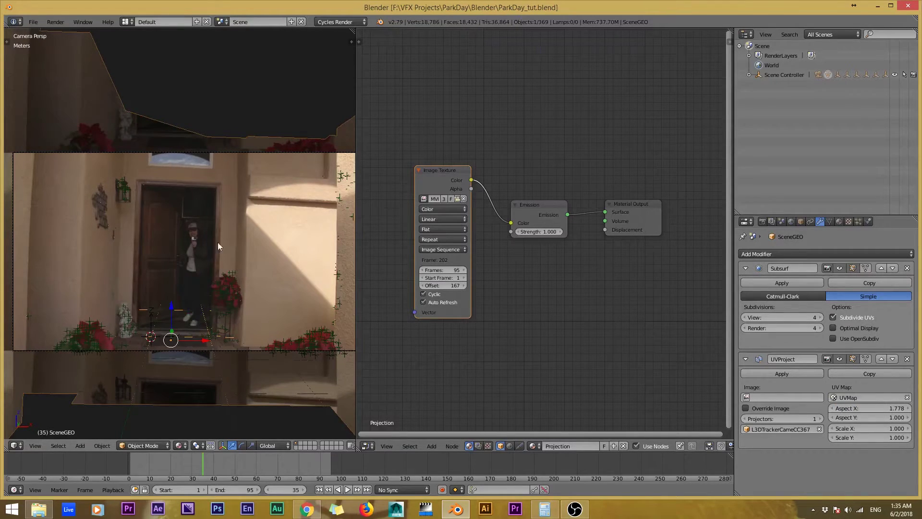
- Play the animation through the camera to check the corrected projection aspect, and save the file
{"action": "key", "text": "alt+a"}
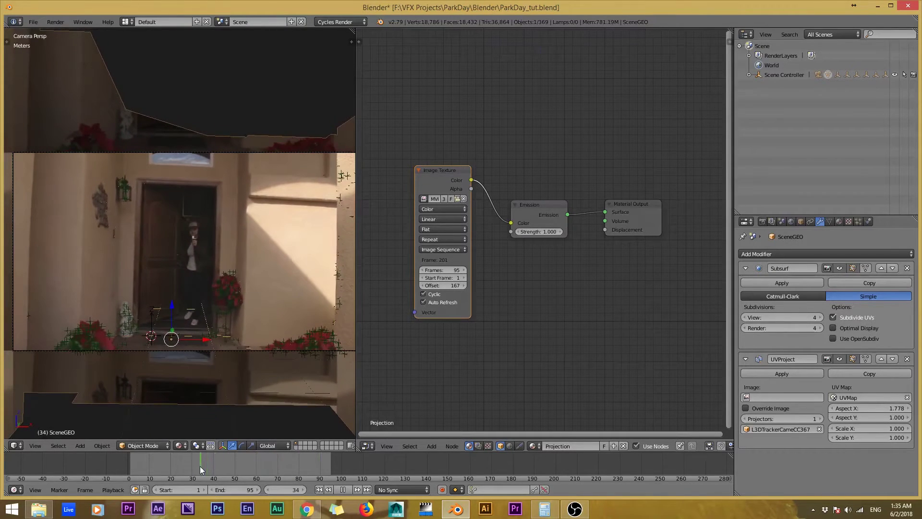
{"action": "key", "text": "alt+a"}
{"action": "key", "text": "ctrl+s"}
{"action": "left_click", "coordinate": [218, 318]}
{"action": "middle_click_drag", "start_coordinate": [219, 259], "coordinate": [219, 420], "text": "shift"}
{"action": "key", "text": "ctrl+s"}
{"action": "left_click", "coordinate": [223, 258]}
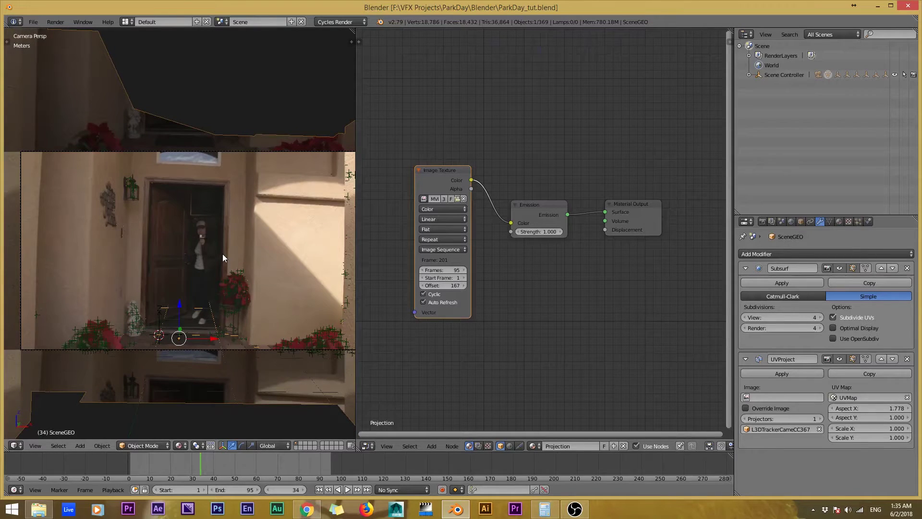
{"action": "key", "text": "ctrl+s"}
{"action": "left_click", "coordinate": [199, 267]}
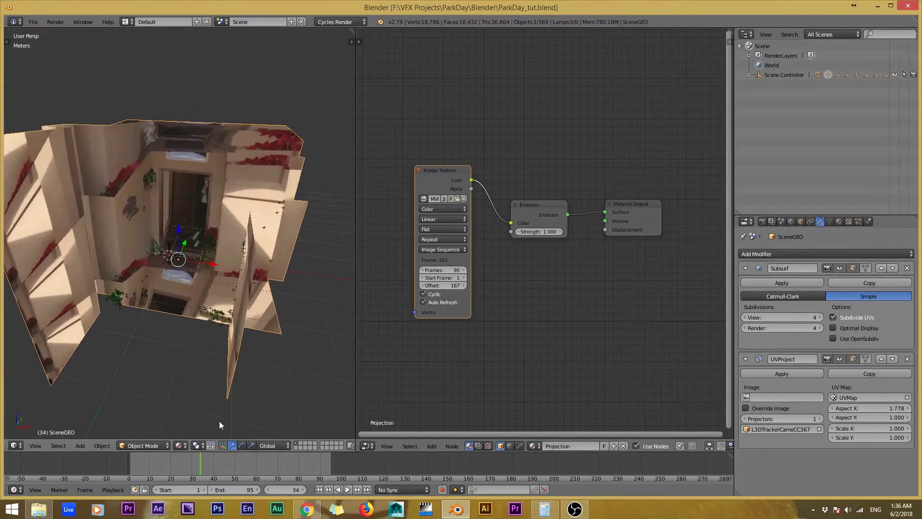
- Play the animation from outside the camera, examine the repeating footage on SceneGEO from several angles, and save the file
{"action": "key", "text": "alt+a"}
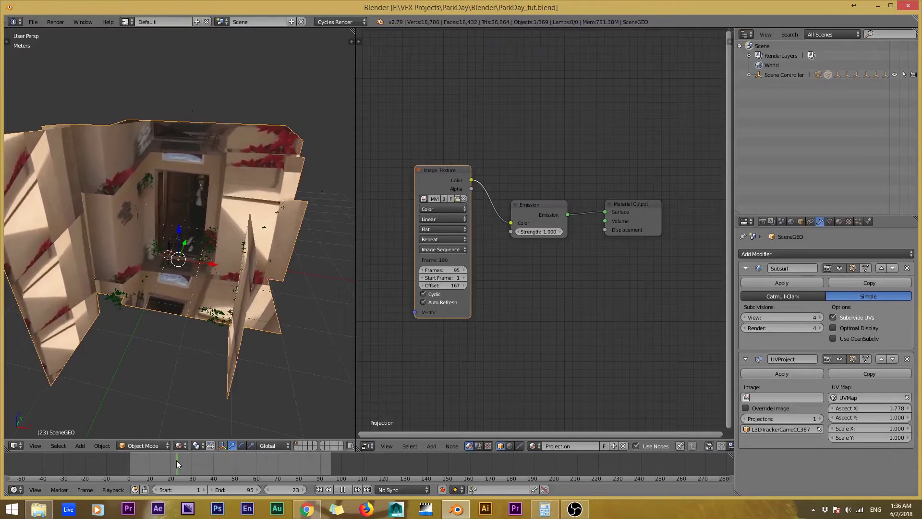
{"action": "key", "text": "alt+a"}
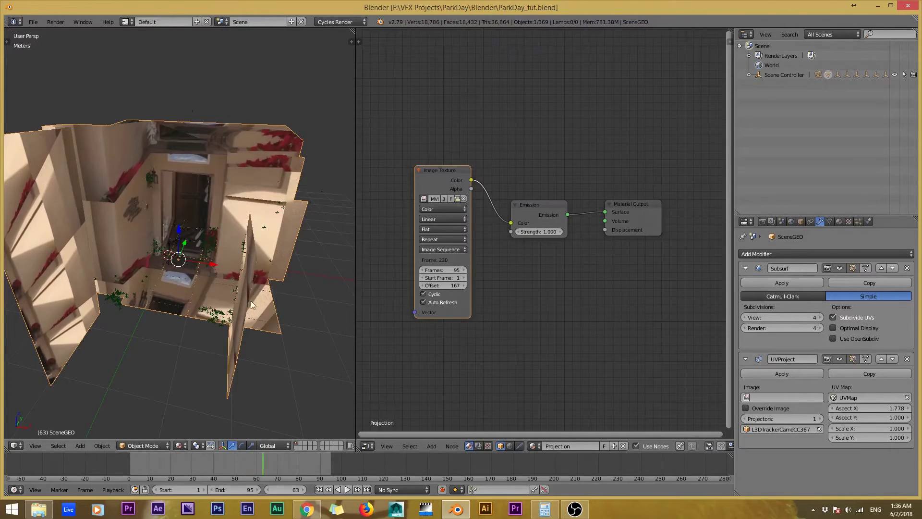
{"action": "key", "text": "ctrl+s"}
{"action": "left_click", "coordinate": [182, 263]}
{"action": "middle_click_drag", "start_coordinate": [182, 207], "coordinate": [148, 192]}
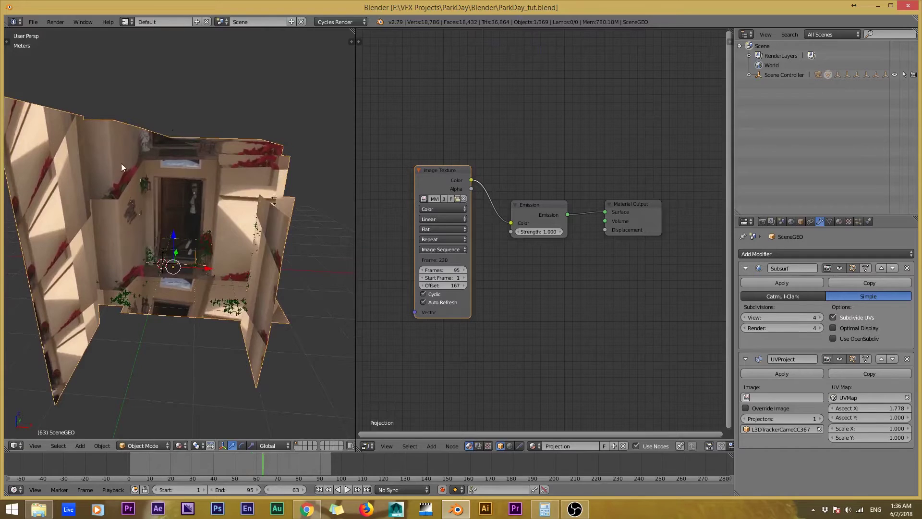
{"action": "middle_click_drag", "start_coordinate": [122, 164], "coordinate": [139, 197]}
{"action": "middle_click_drag", "start_coordinate": [235, 217], "coordinate": [254, 211]}
- Set the Image Texture node's extension to Clip and show the viewport in Rendered shading
{"action": "left_click", "coordinate": [444, 169]}
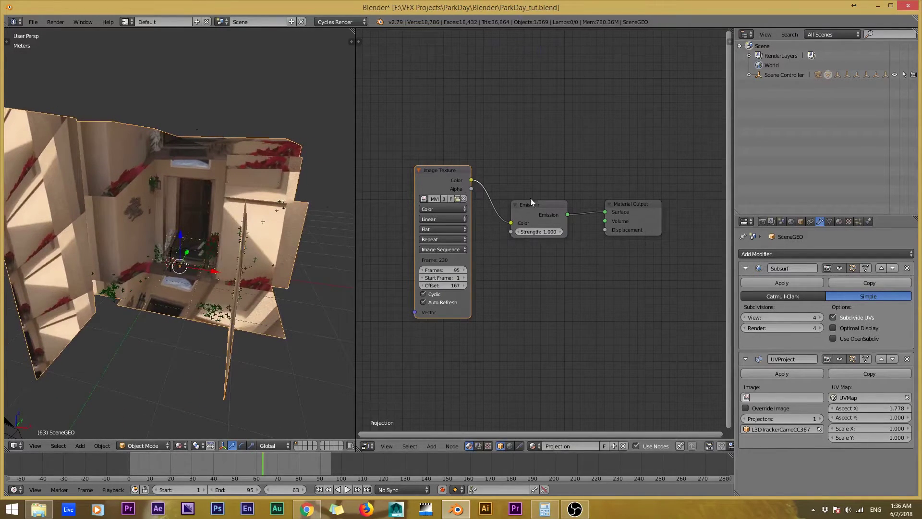
{"action": "left_click", "coordinate": [439, 239]}
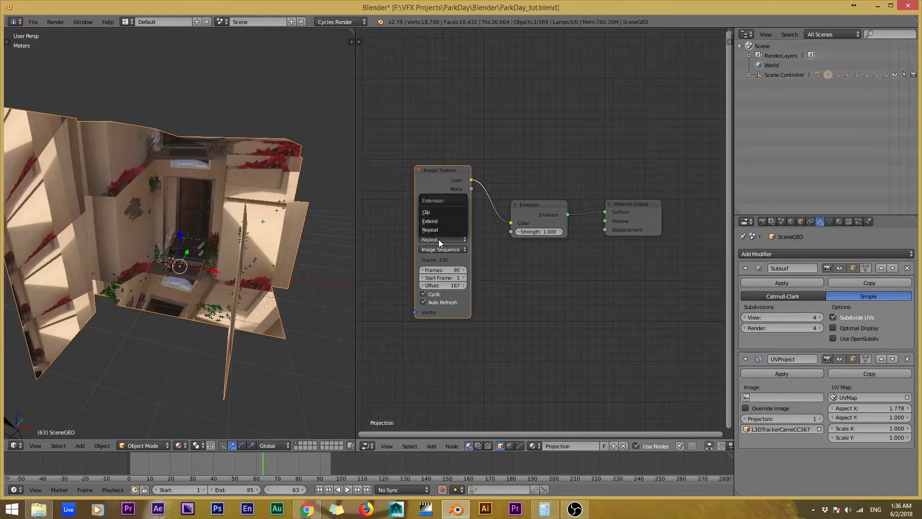
{"action": "left_click", "coordinate": [427, 213]}
{"action": "key", "text": "shift+z"}
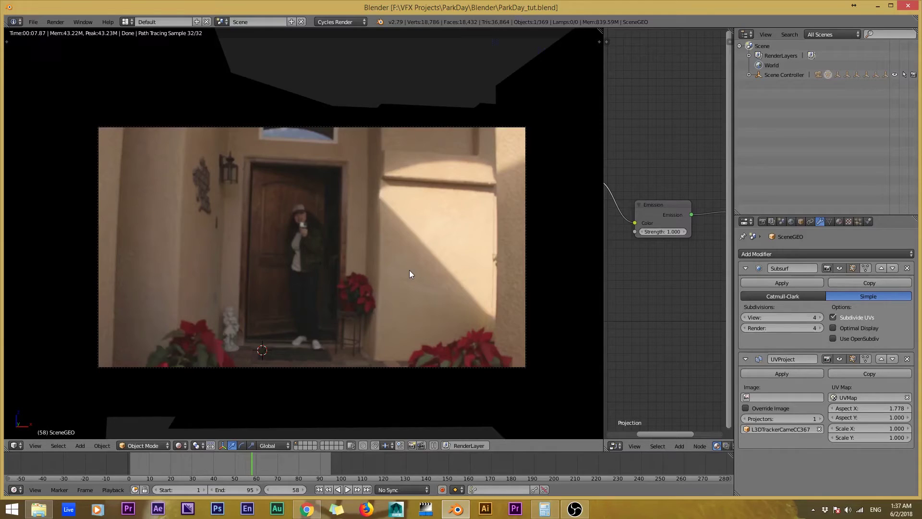
- Save ParkDay_tut.blend and adjust the split between the 3D view and the node editor
{"action": "key", "text": "ctrl+s"}
{"action": "left_click", "coordinate": [409, 273]}
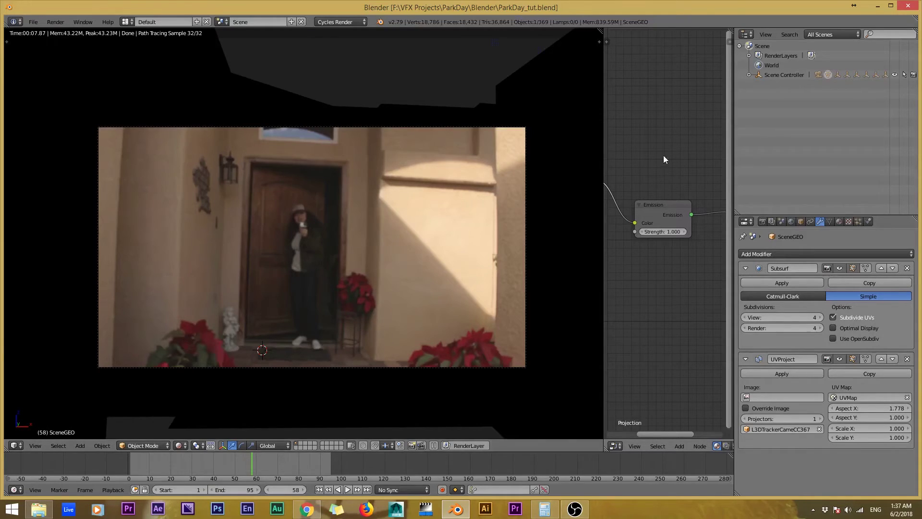
{"action": "left_click_drag", "start_coordinate": [600, 135], "coordinate": [572, 138]}
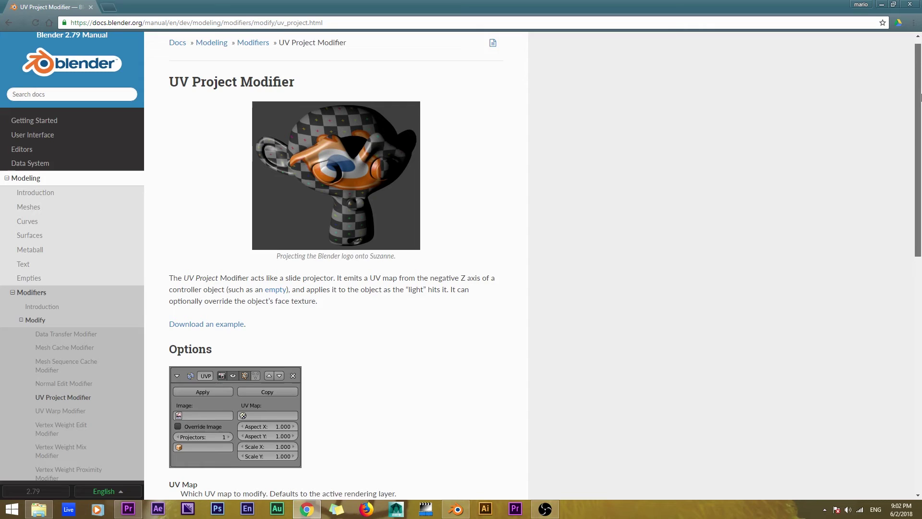
- In the Uvproject.blend example, set the Monkey's UV Project projector object to Camera and move the camera
{"action": "scroll", "coordinate": [919, 112], "scroll_direction": "down", "scroll_amount": 2}
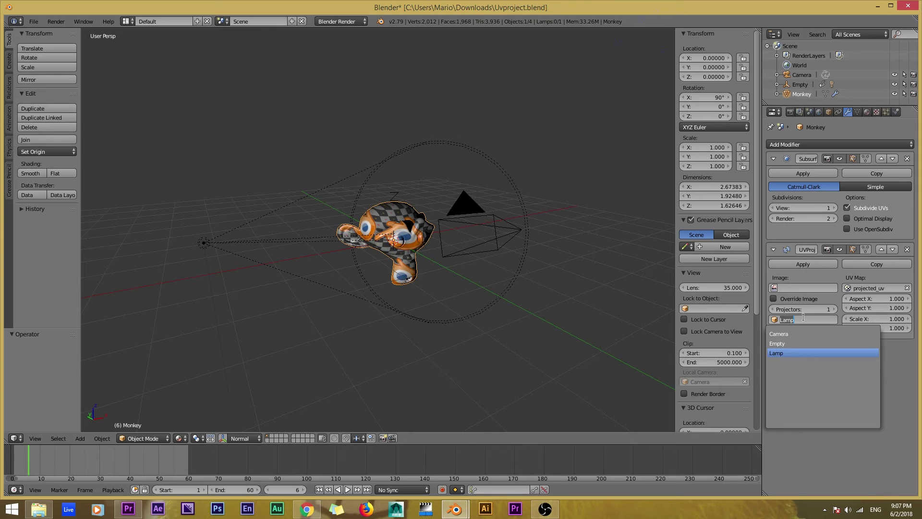
{"action": "left_click", "coordinate": [779, 333]}
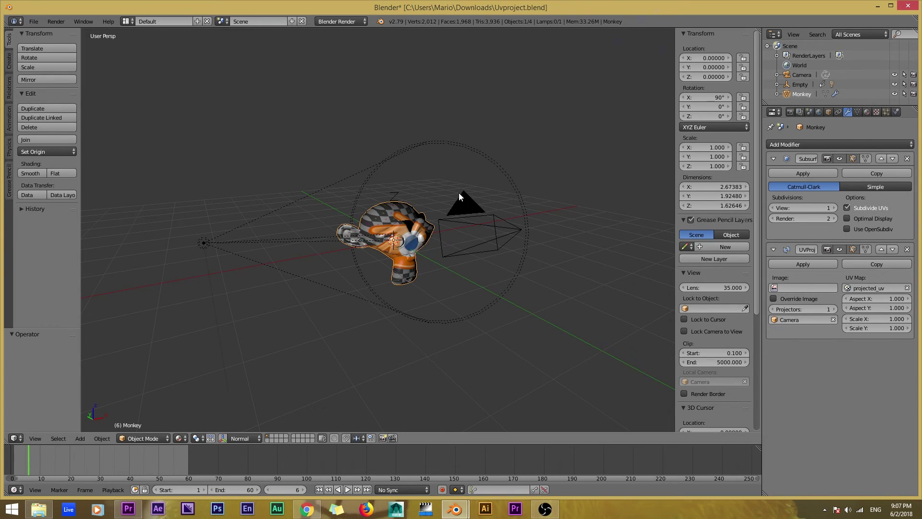
{"action": "mouse_move", "coordinate": [463, 198]}
{"action": "right_mouse_down"}
{"action": "mouse_move", "coordinate": [442, 176]}
{"action": "mouse_move", "coordinate": [420, 196]}
{"action": "mouse_move", "coordinate": [441, 190]}
{"action": "right_mouse_up"}
- Set the render engine to Cycles Render and view the projected footage through the camera in ParkDay_tut.blend
{"action": "left_click", "coordinate": [344, 22]}
{"action": "left_click", "coordinate": [349, 54]}
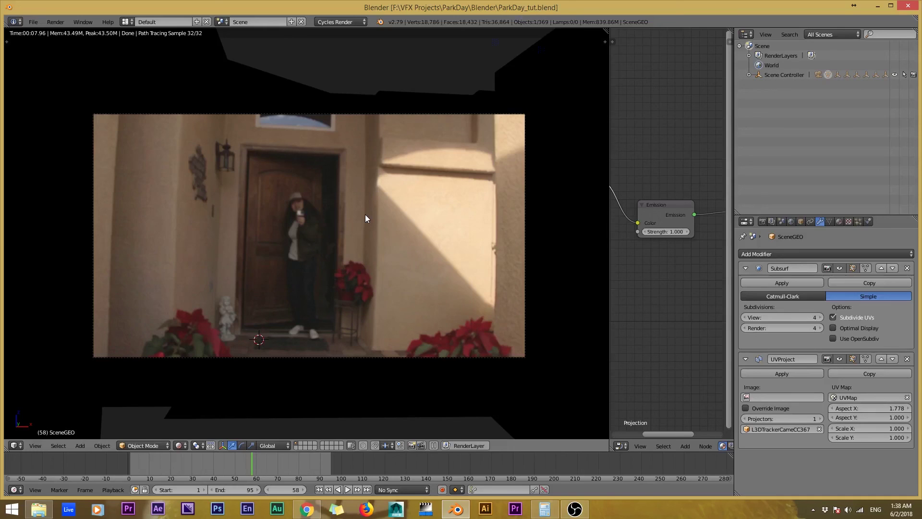
{"action": "scroll", "coordinate": [406, 185], "scroll_direction": "up", "scroll_amount": 1}
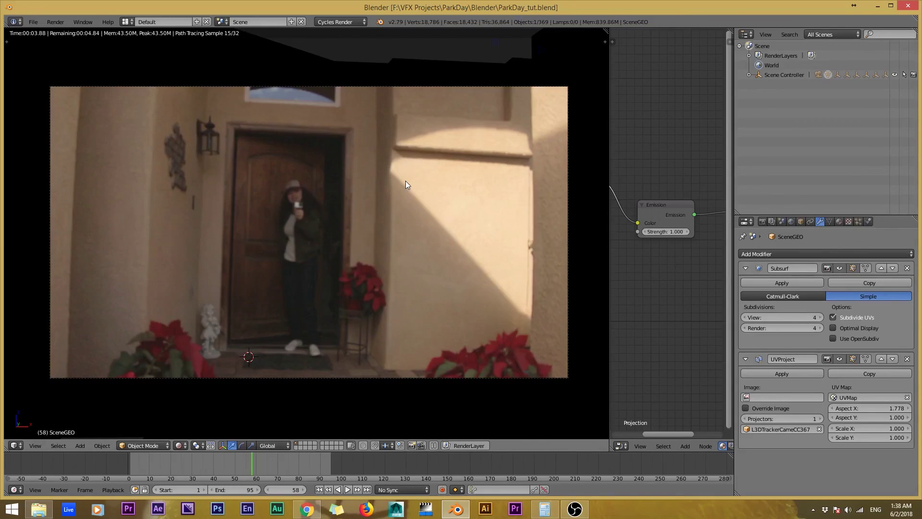